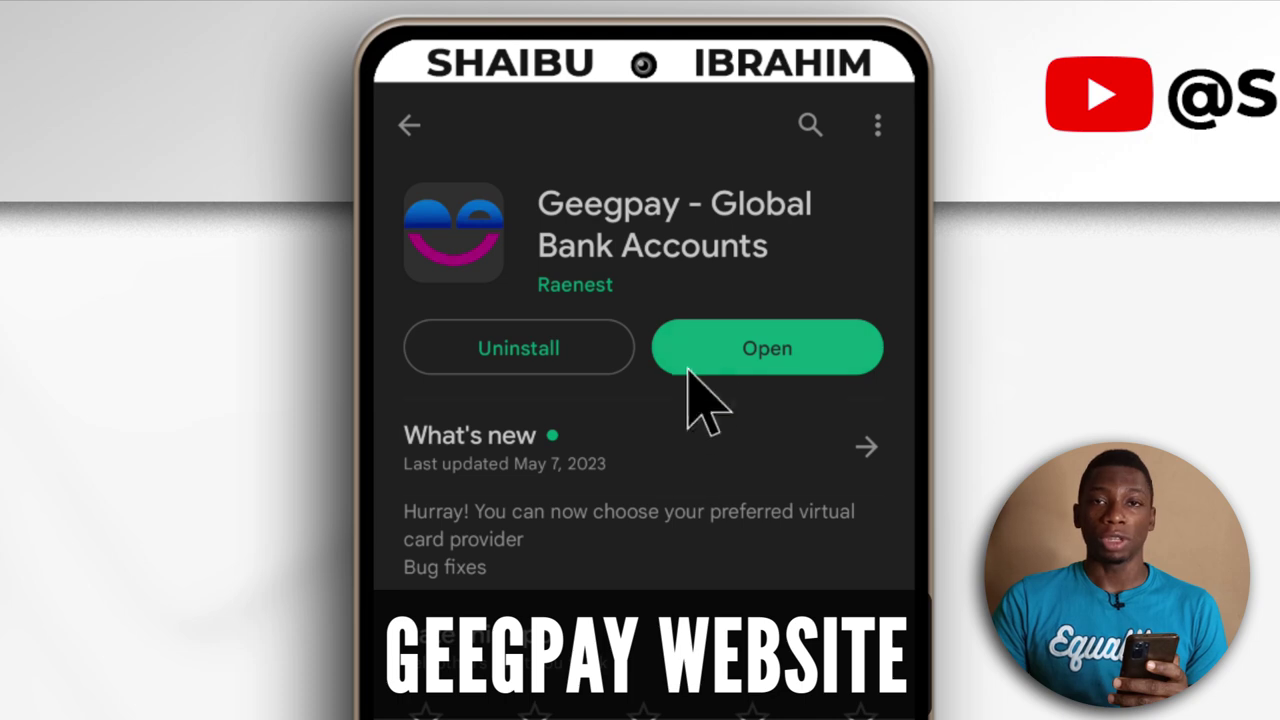
Open Geegpay and log in to the existing account using the autofilled e-mail and password
left_click(778, 352)
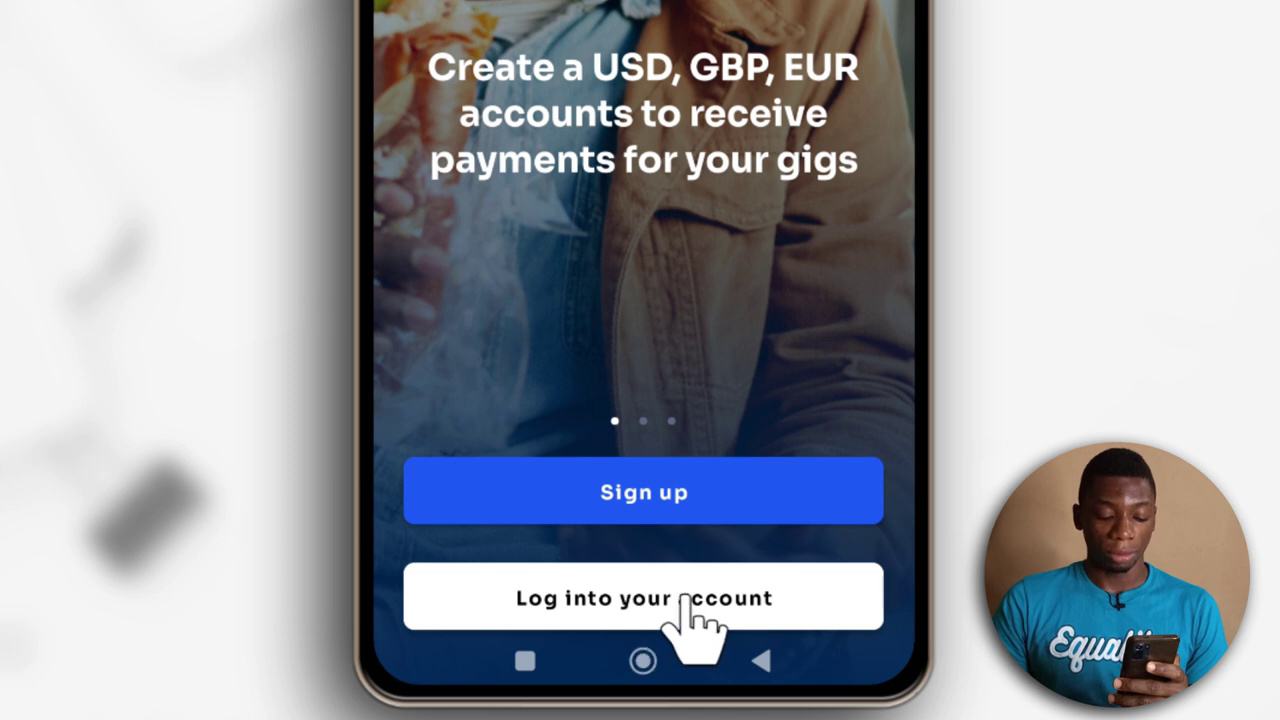
left_click(686, 600)
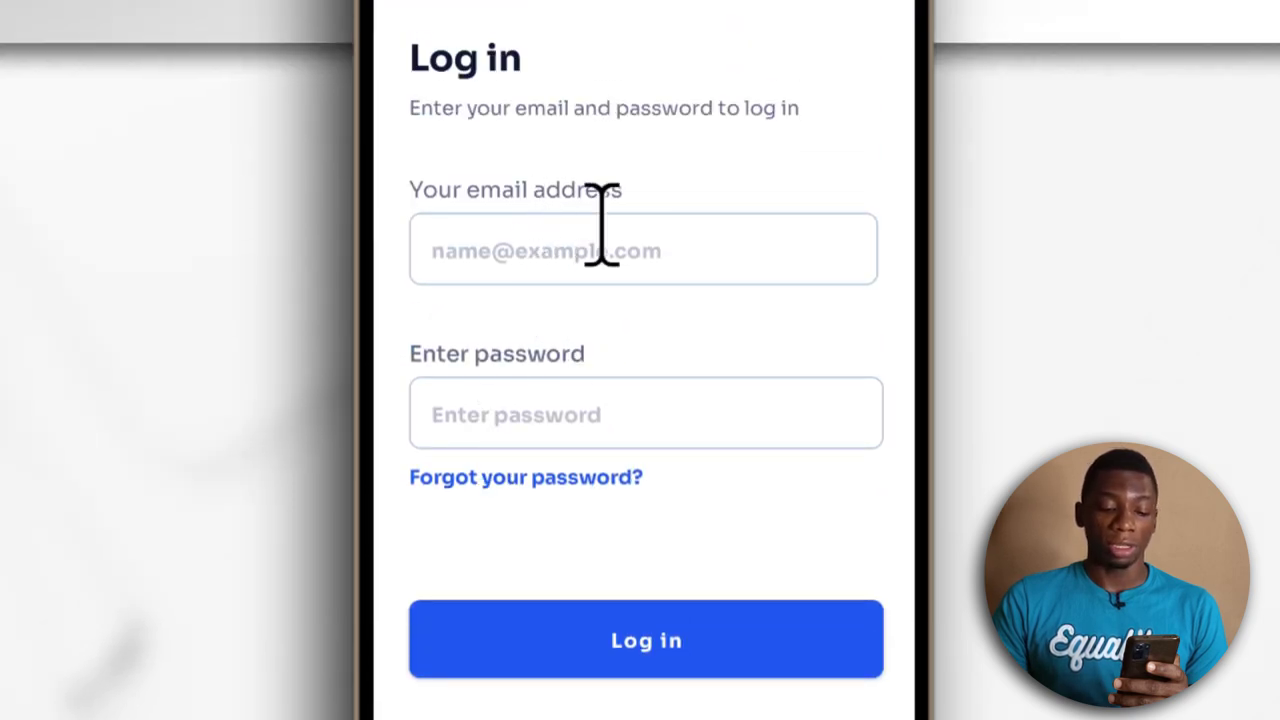
left_click(672, 258)
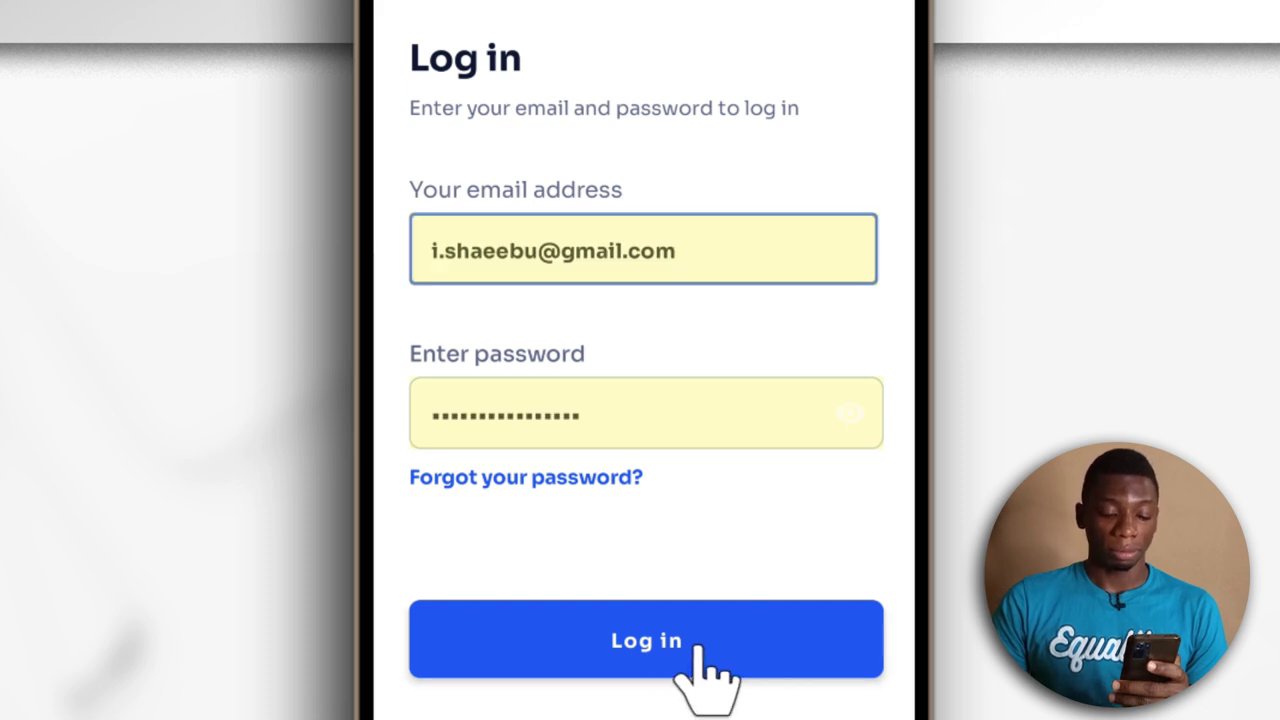
left_click(697, 645)
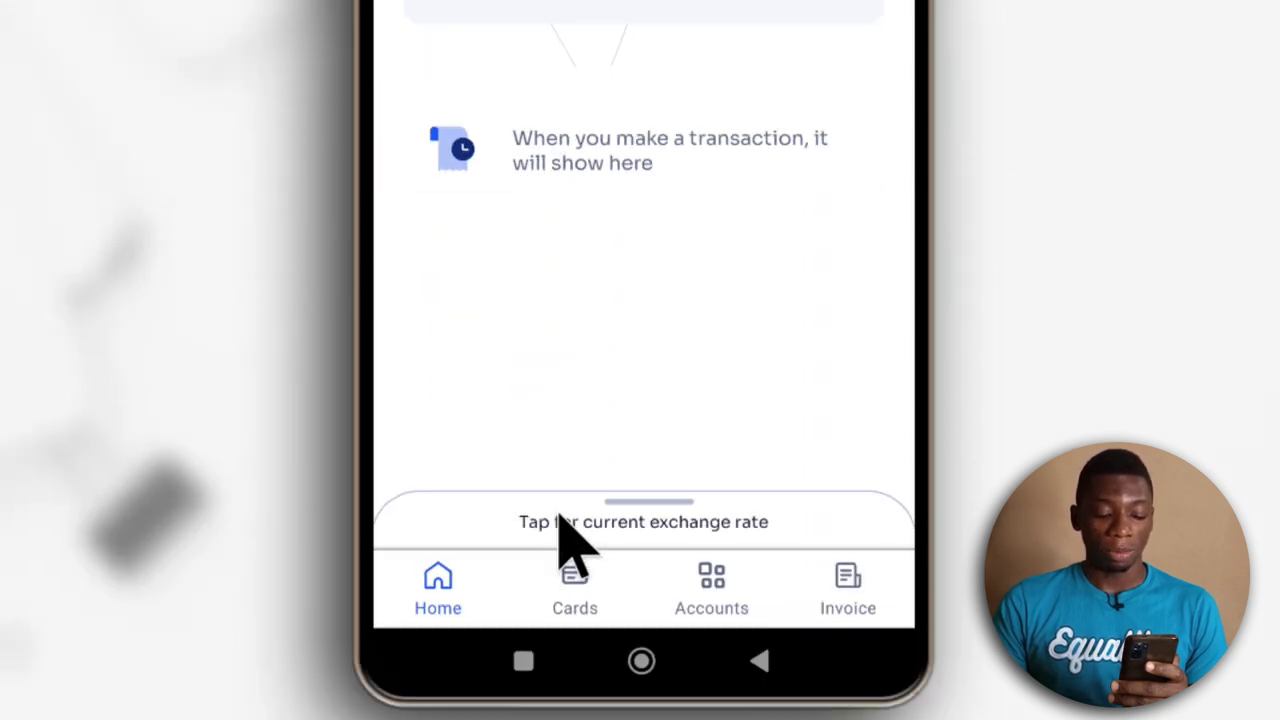
left_click(559, 521)
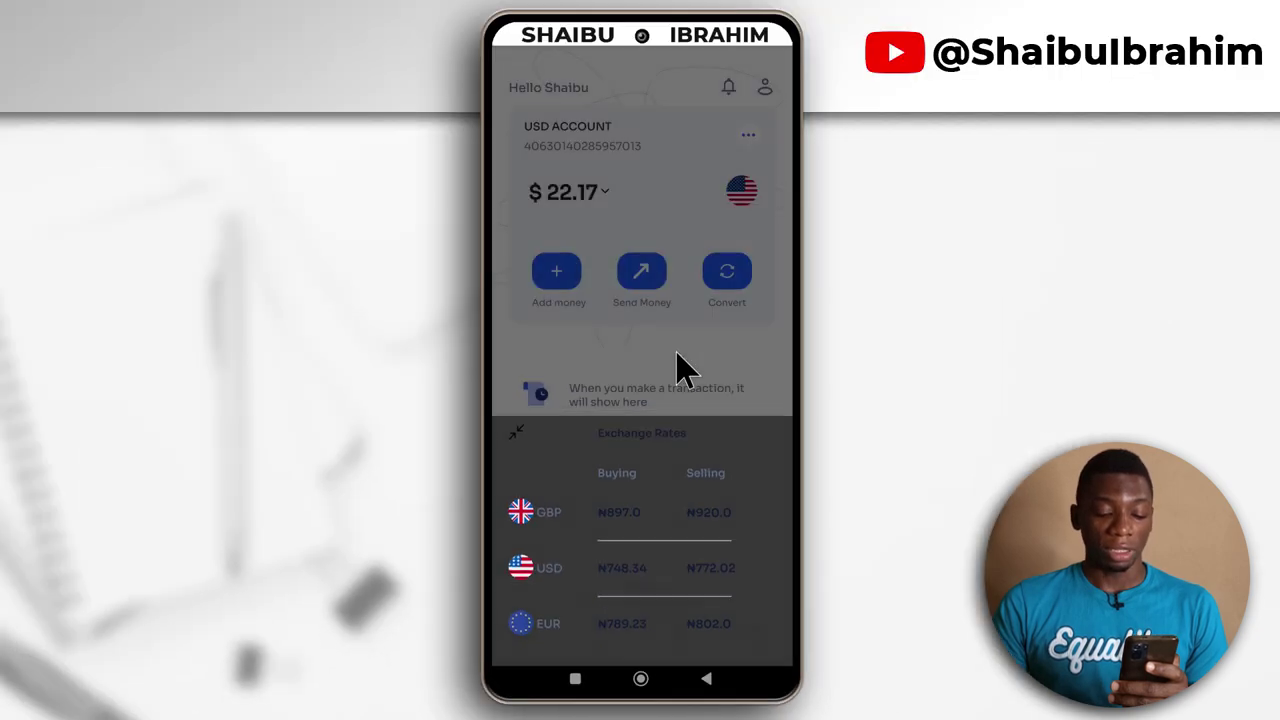
left_click(683, 318)
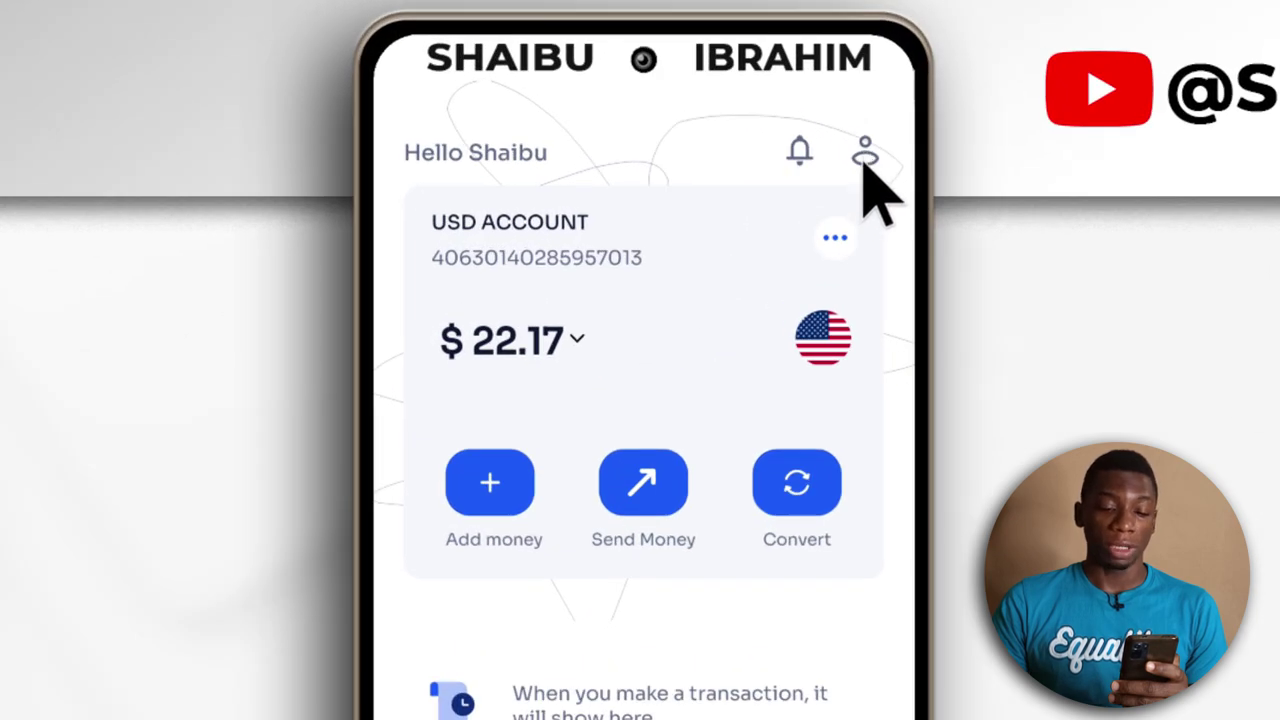
From the profile's Beneficiaries list, start adding a new bank-transfer beneficiary
left_click(865, 155)
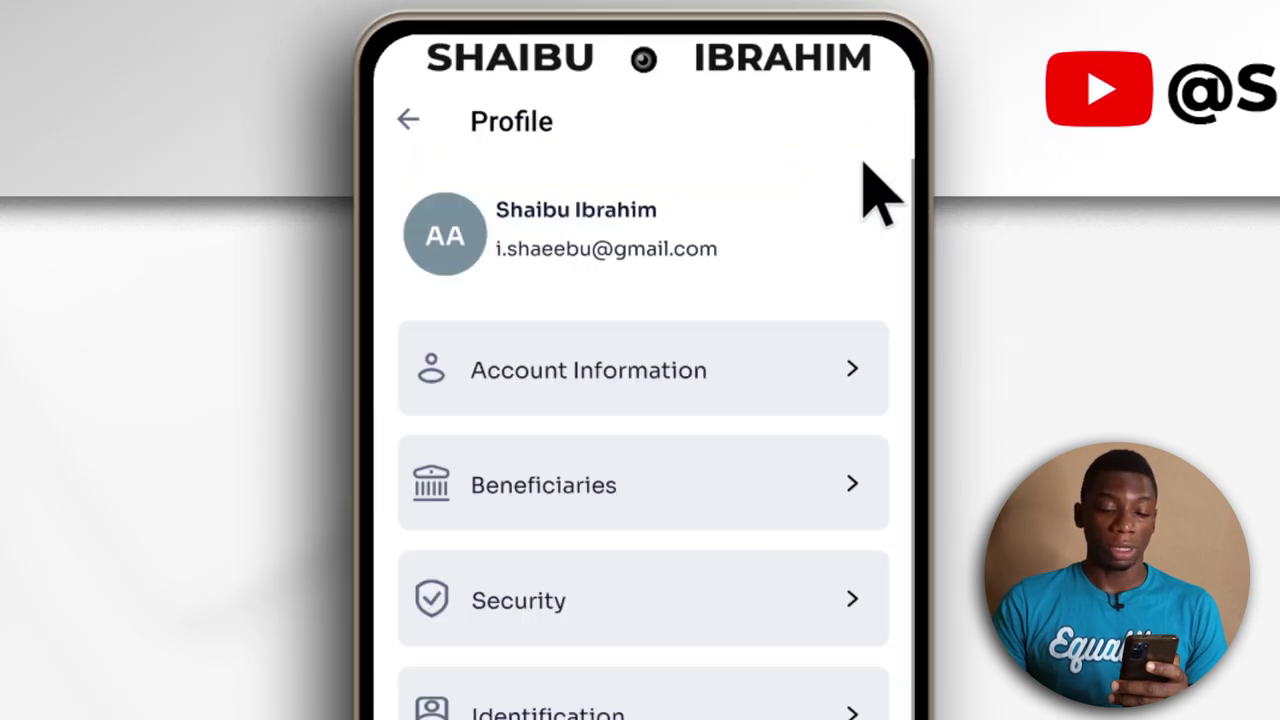
left_click(580, 525)
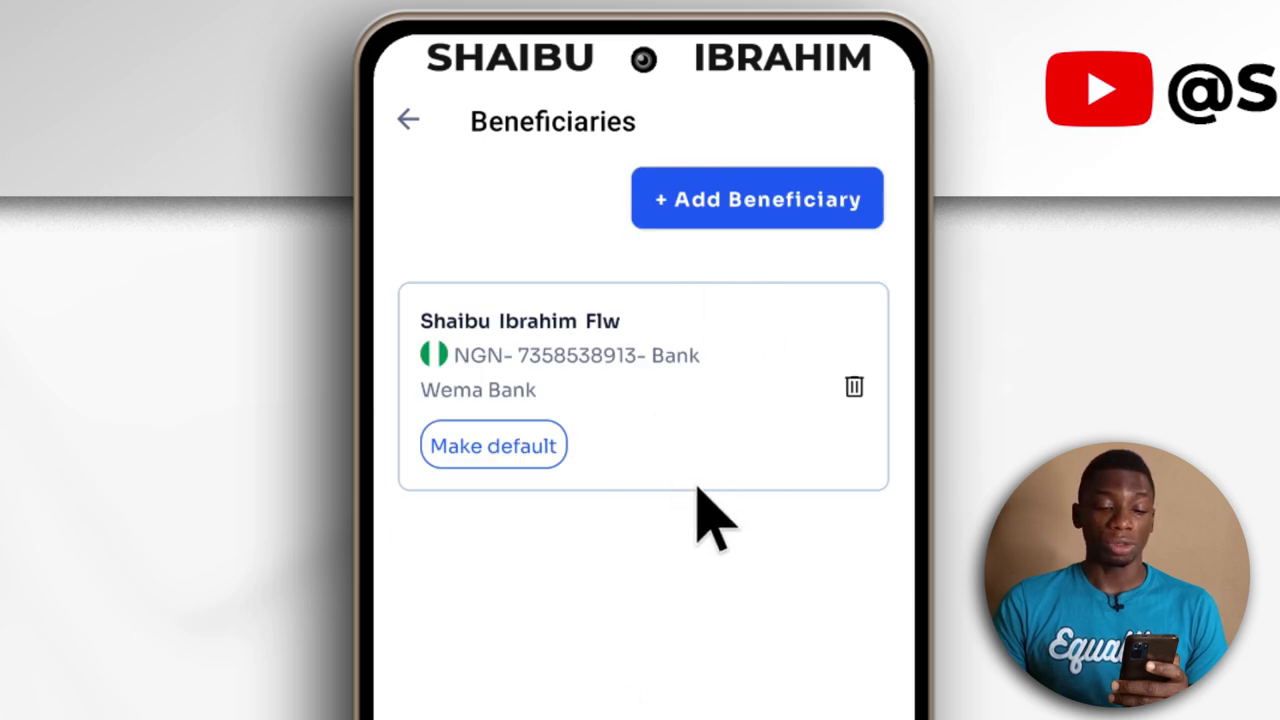
left_click(752, 210)
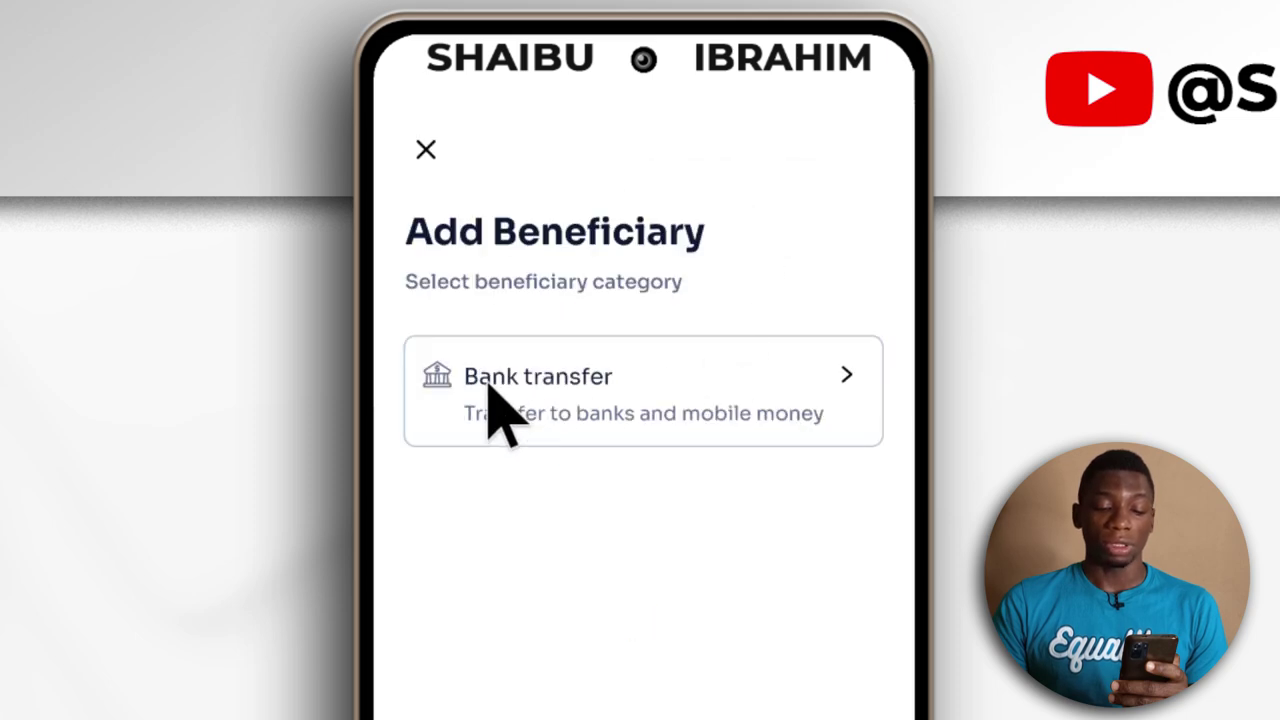
left_click(583, 402)
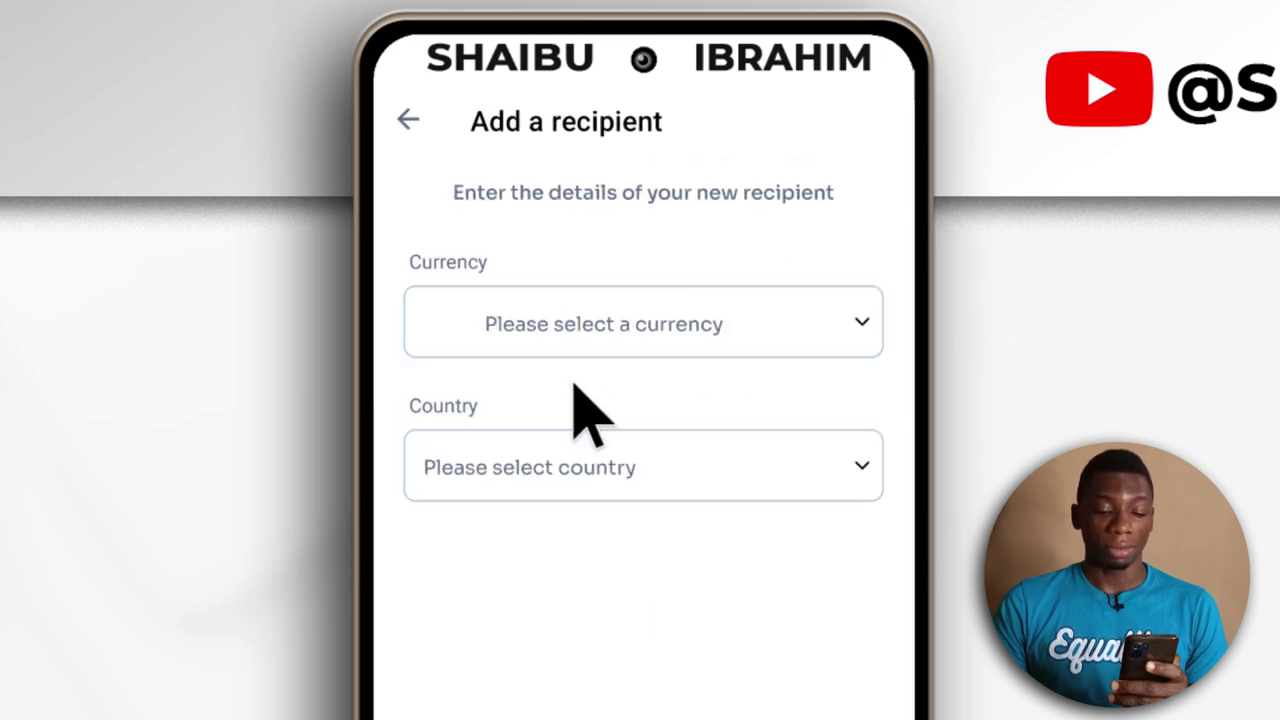
Set the recipient to Nigerian Naira, Nigeria, Local bank account, and recipient type Person
left_click(860, 322)
left_click(600, 262)
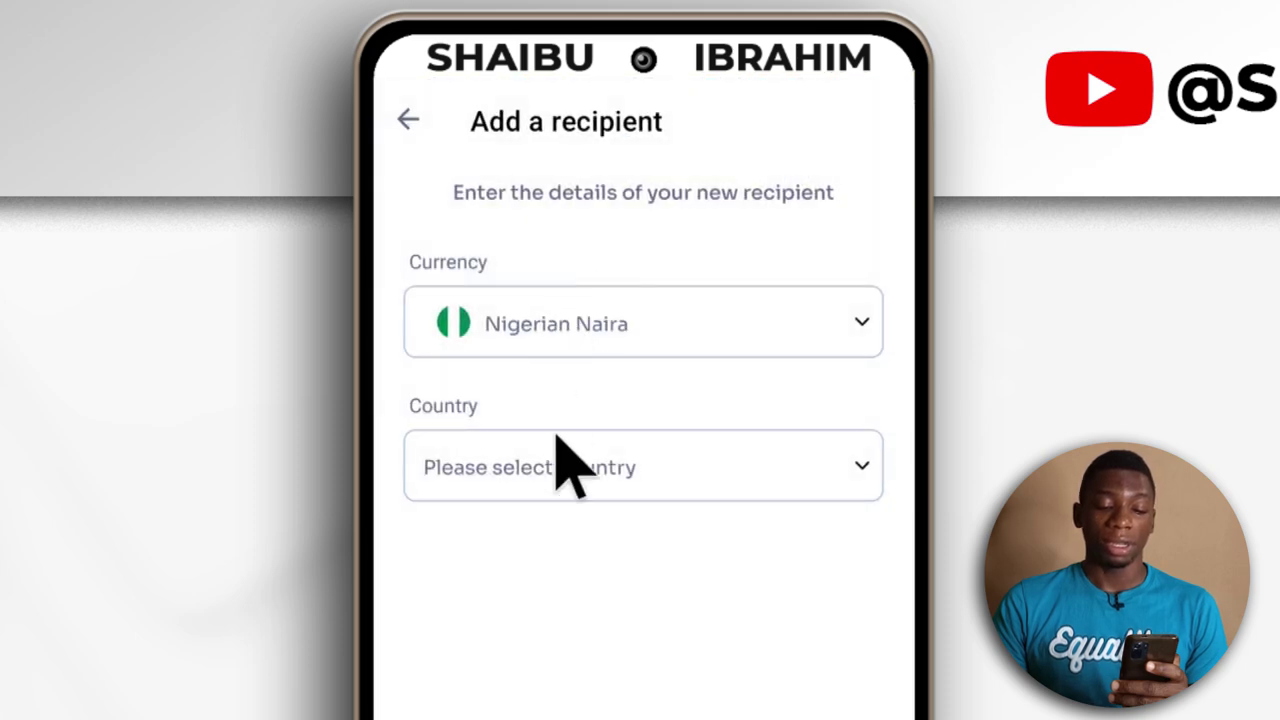
left_click(836, 470)
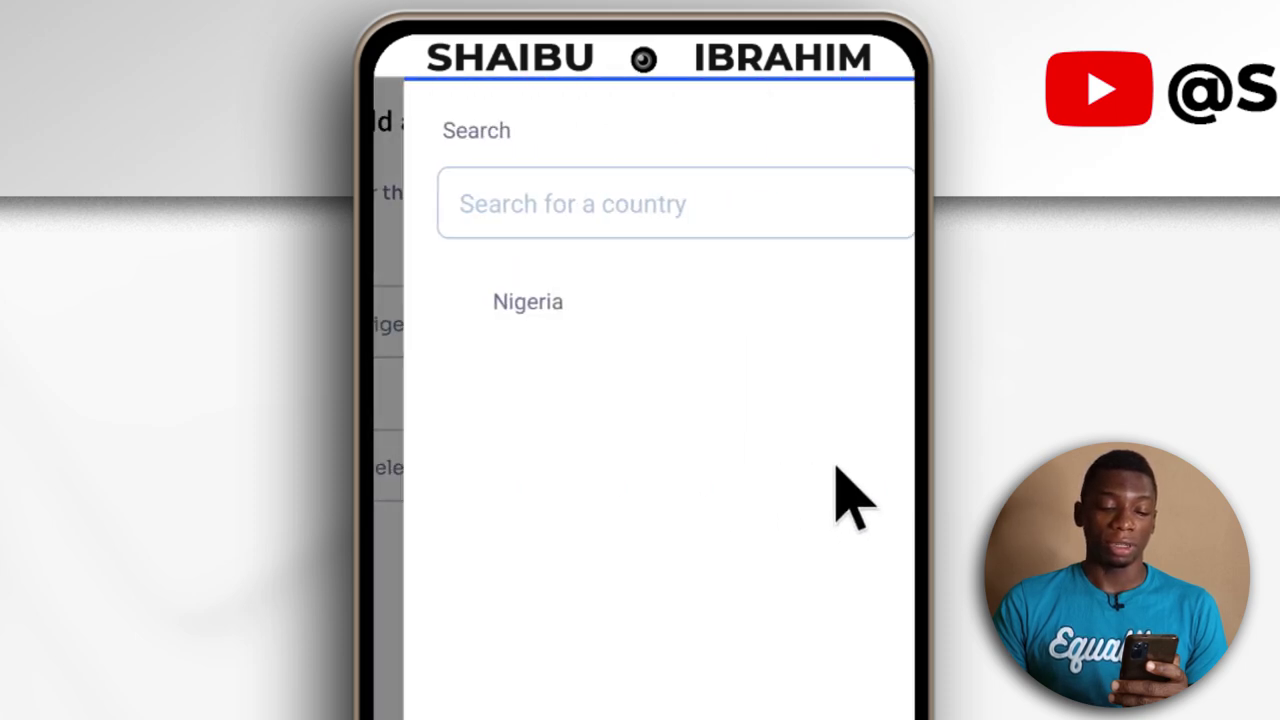
left_click(511, 301)
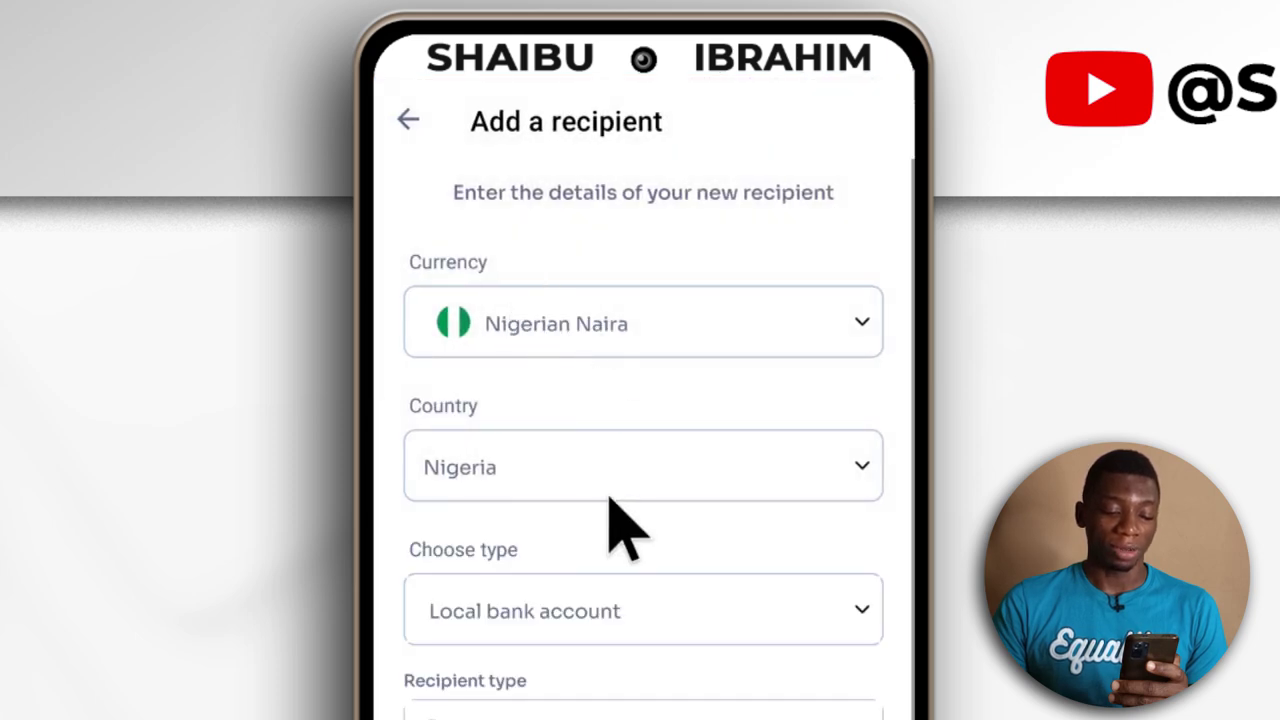
left_click(640, 610)
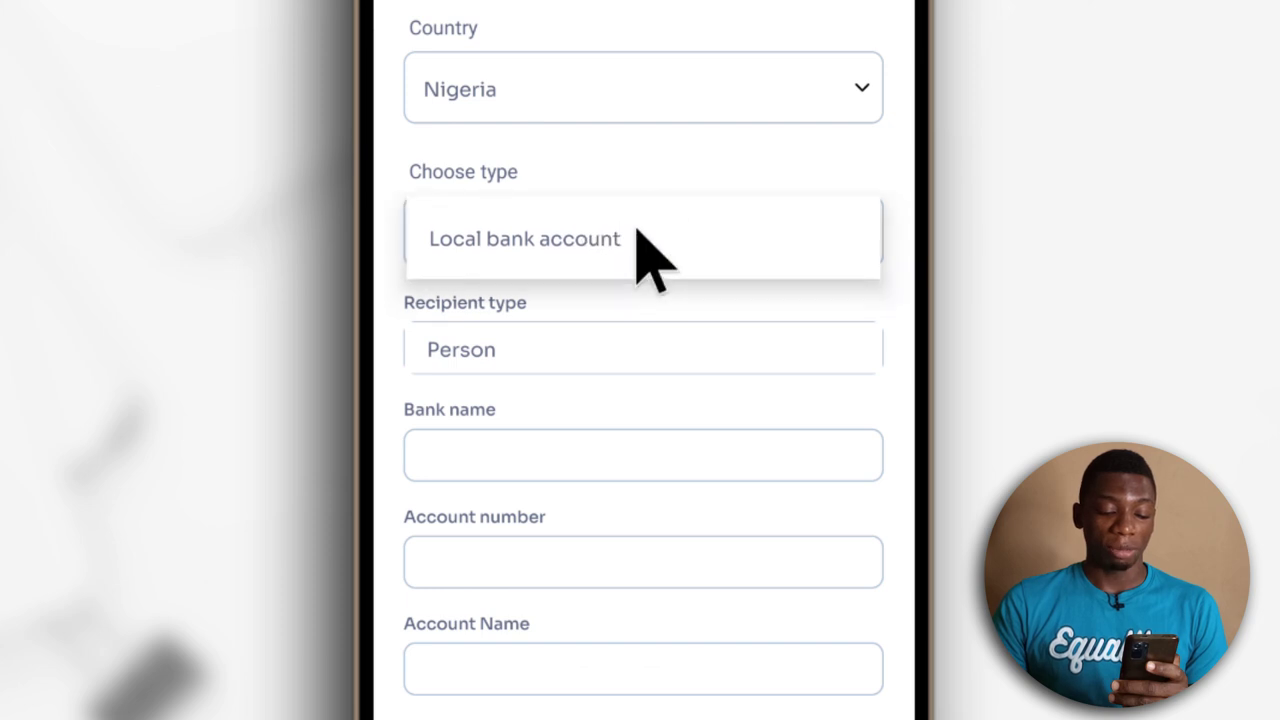
left_click(611, 240)
left_click(537, 352)
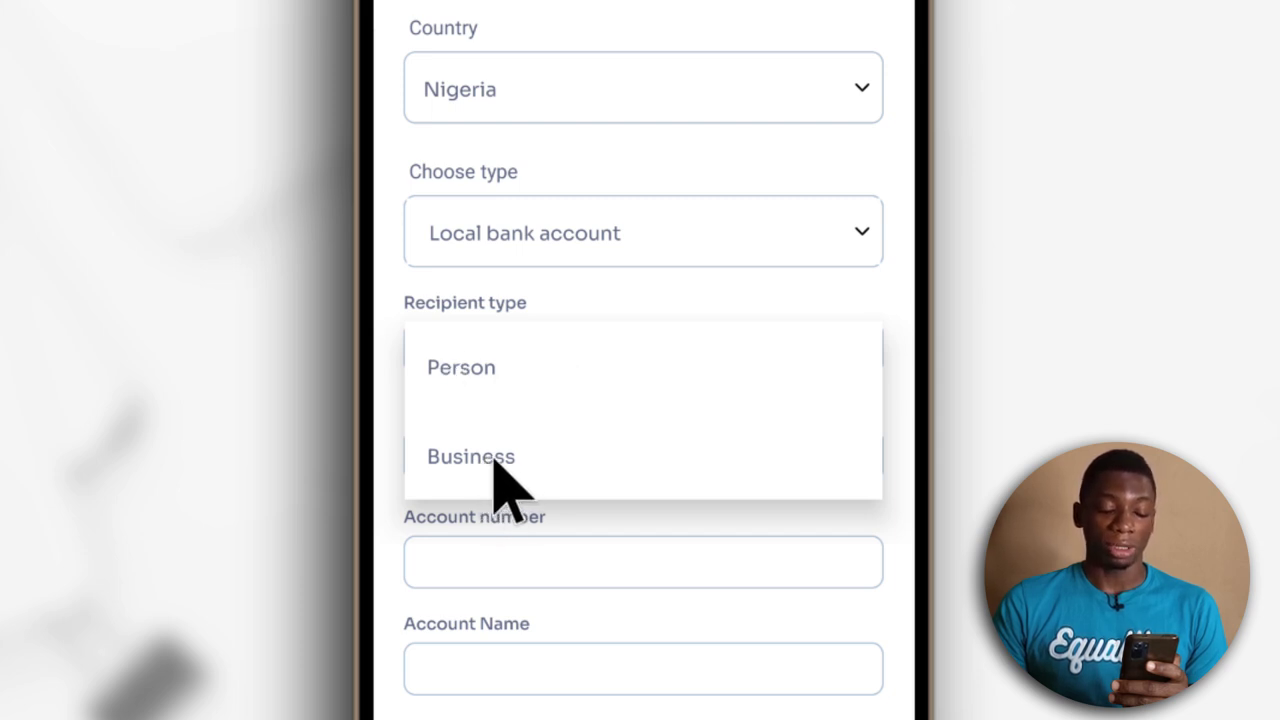
left_click(474, 369)
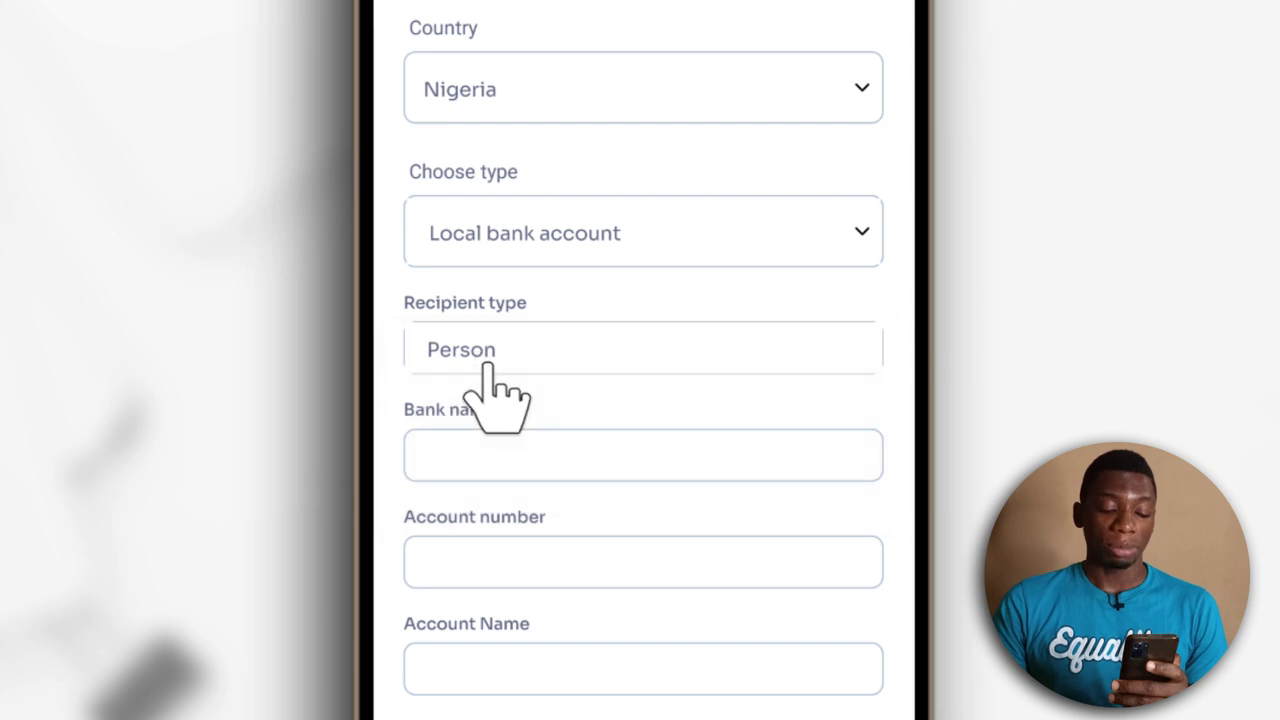
Search the bank list for 'u' to pick United Bank For Africa as the recipient's bank
scroll(800, 360, "down", 2)
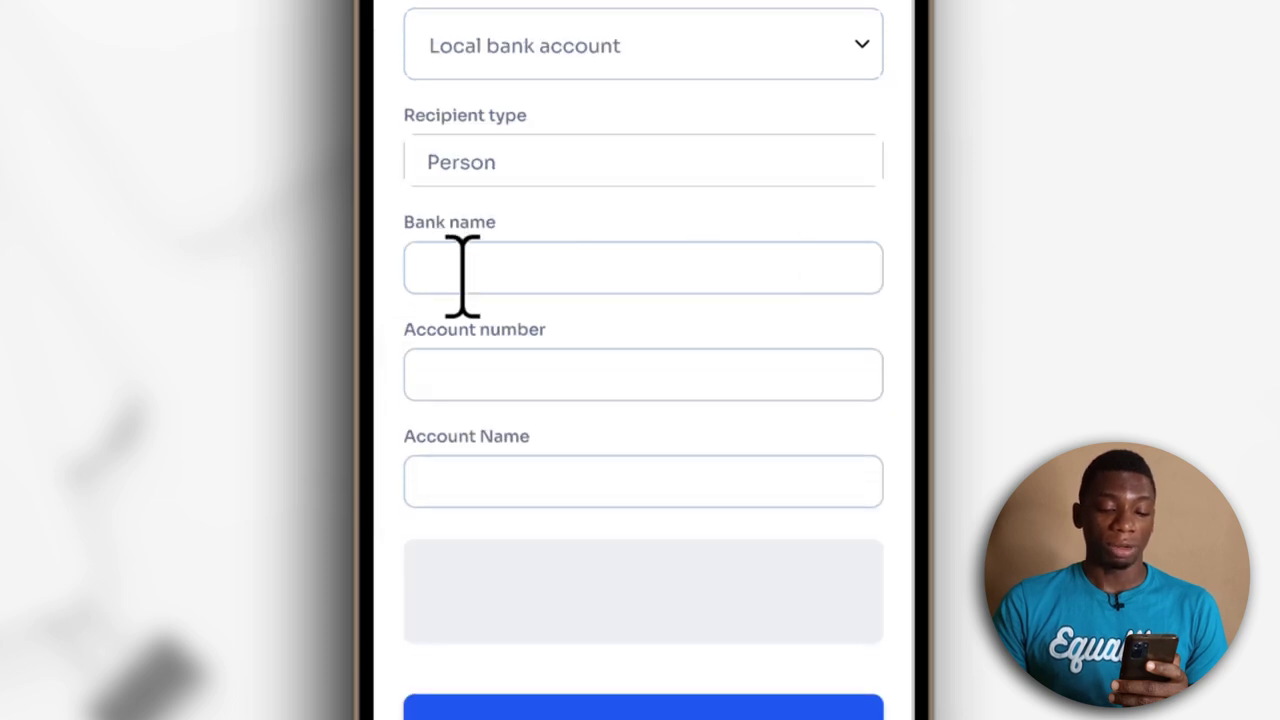
scroll(522, 270, "up", 2)
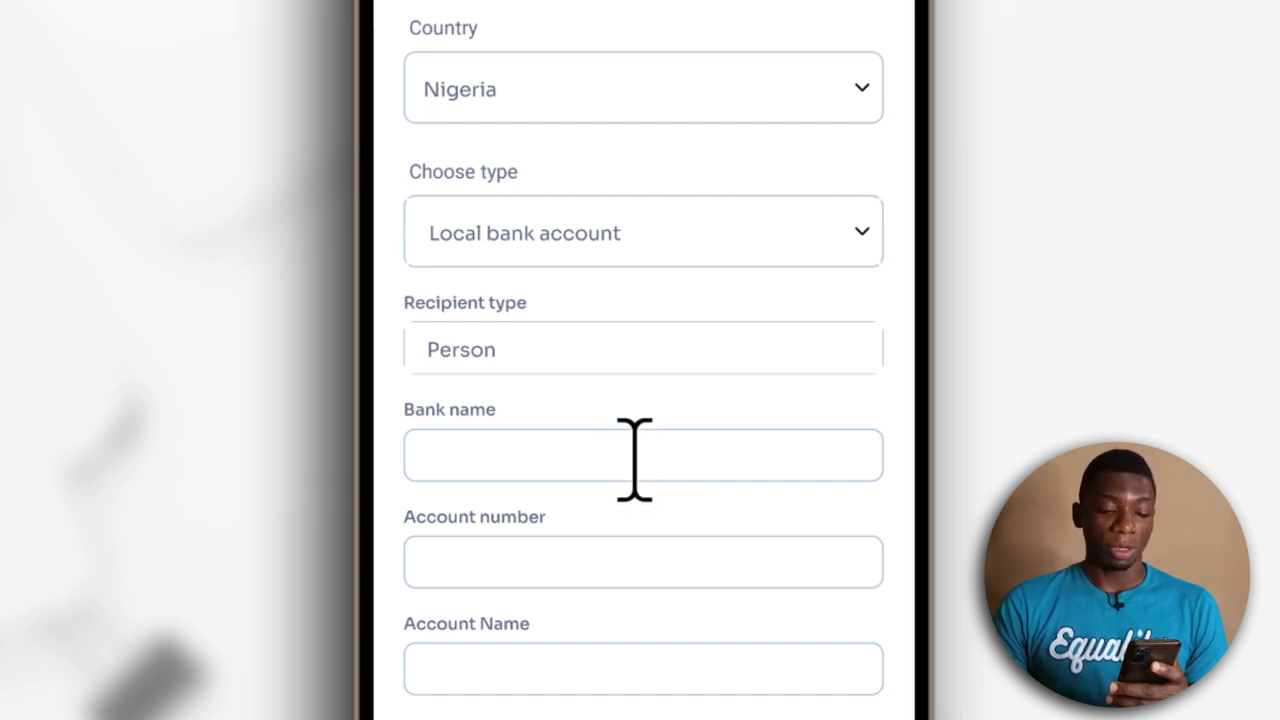
left_click(634, 460)
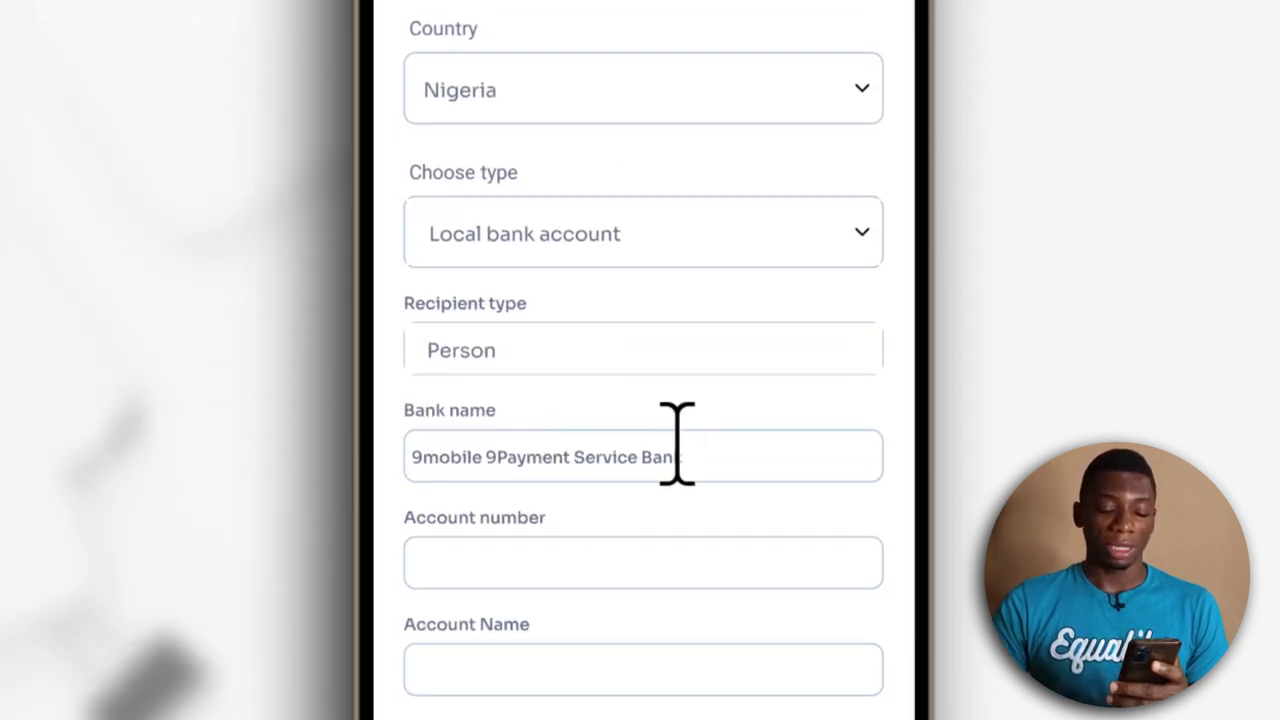
left_click(719, 455)
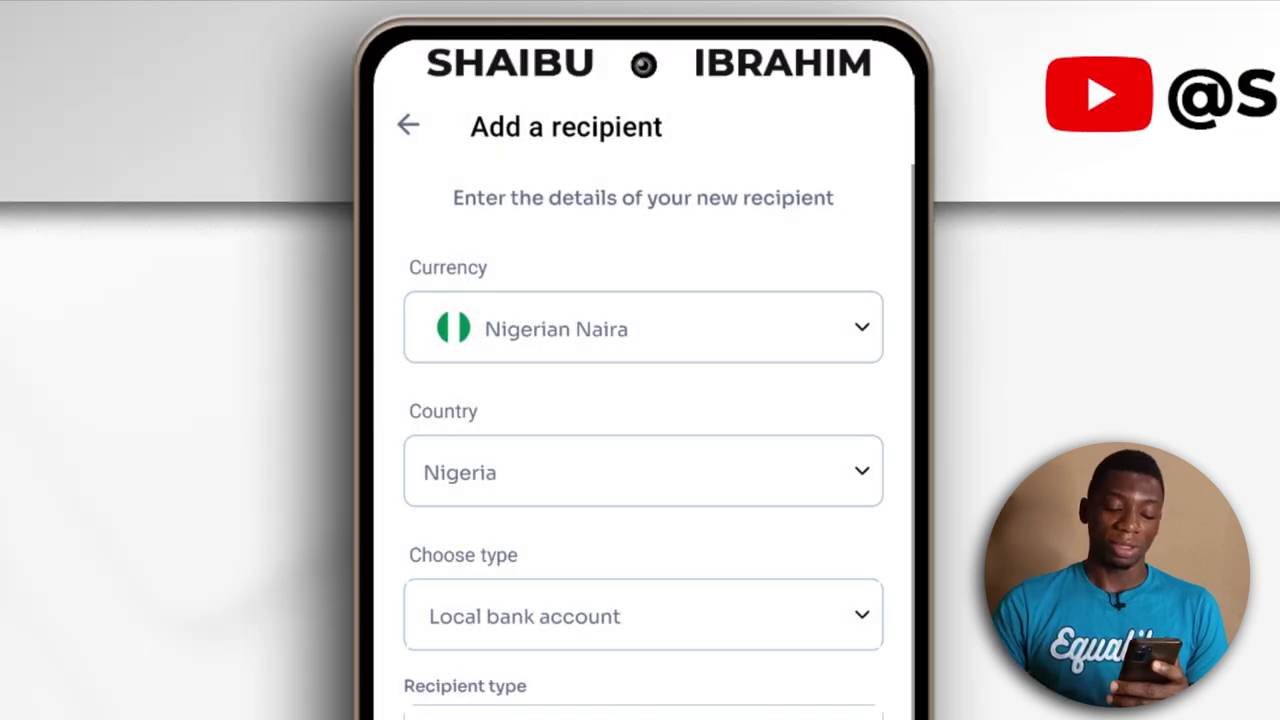
left_click(503, 291)
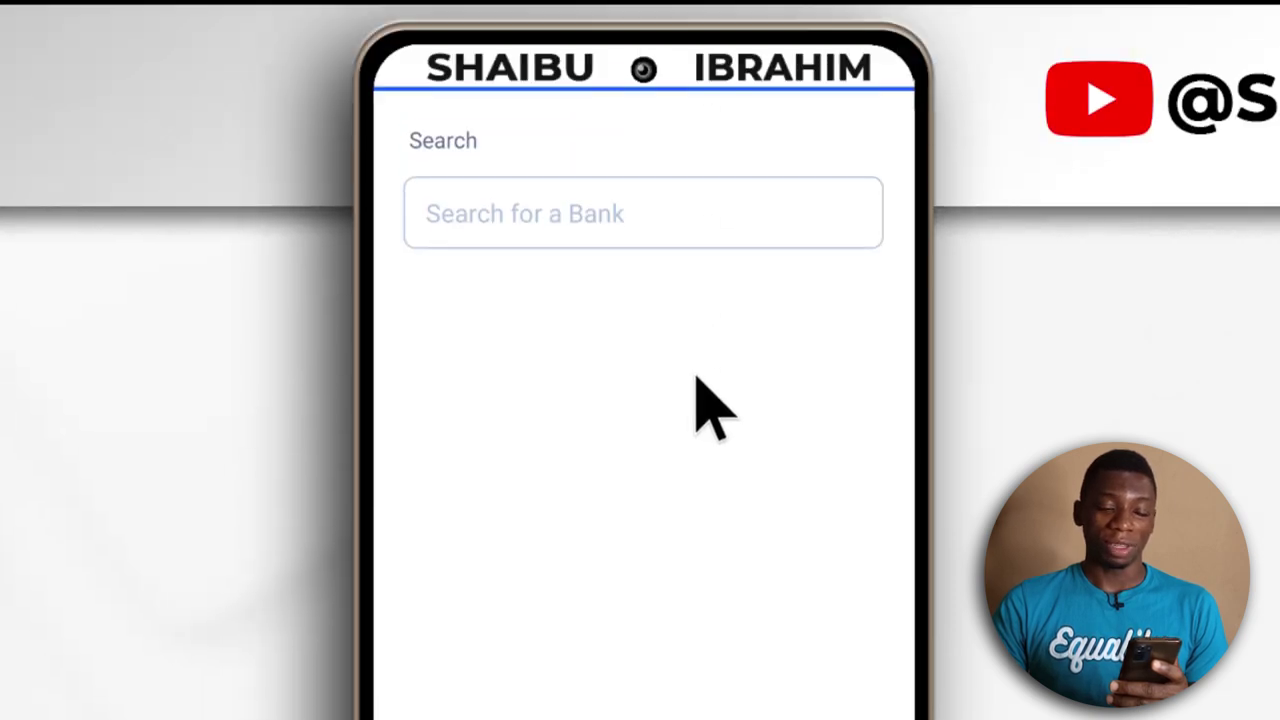
left_click(604, 227)
type("u")
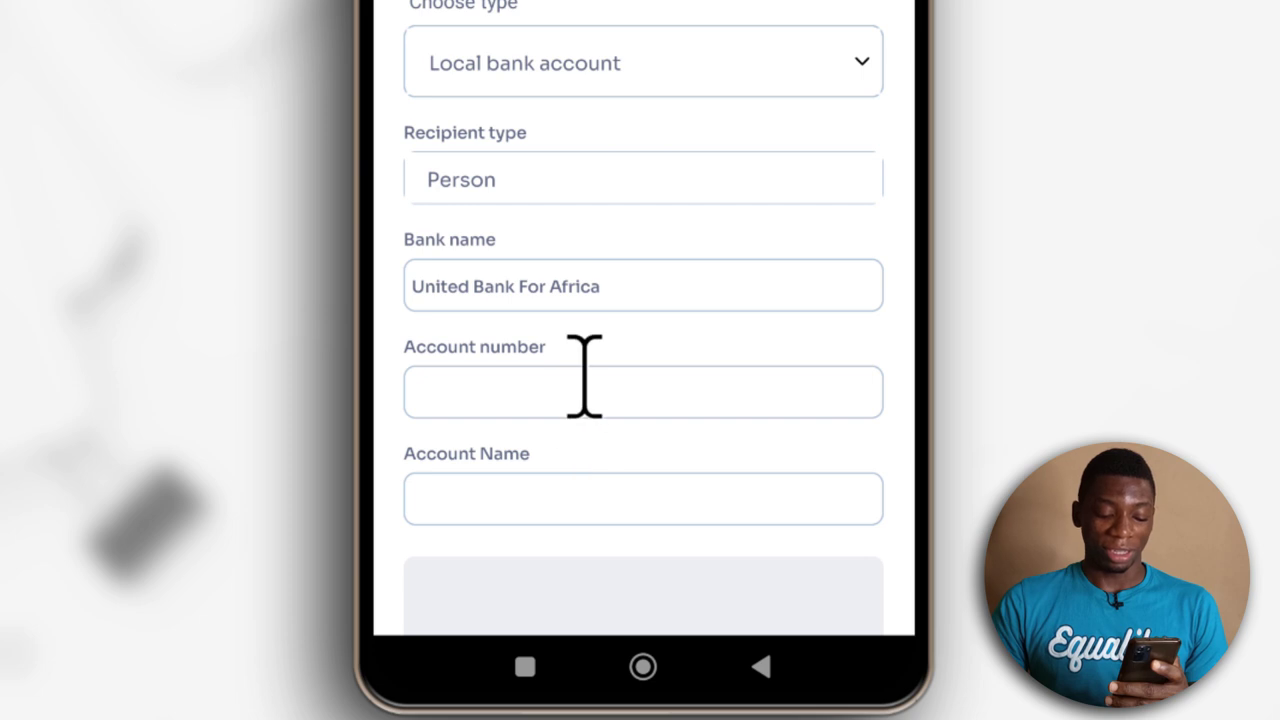
Enter the recipient's bank account number
left_click(586, 381)
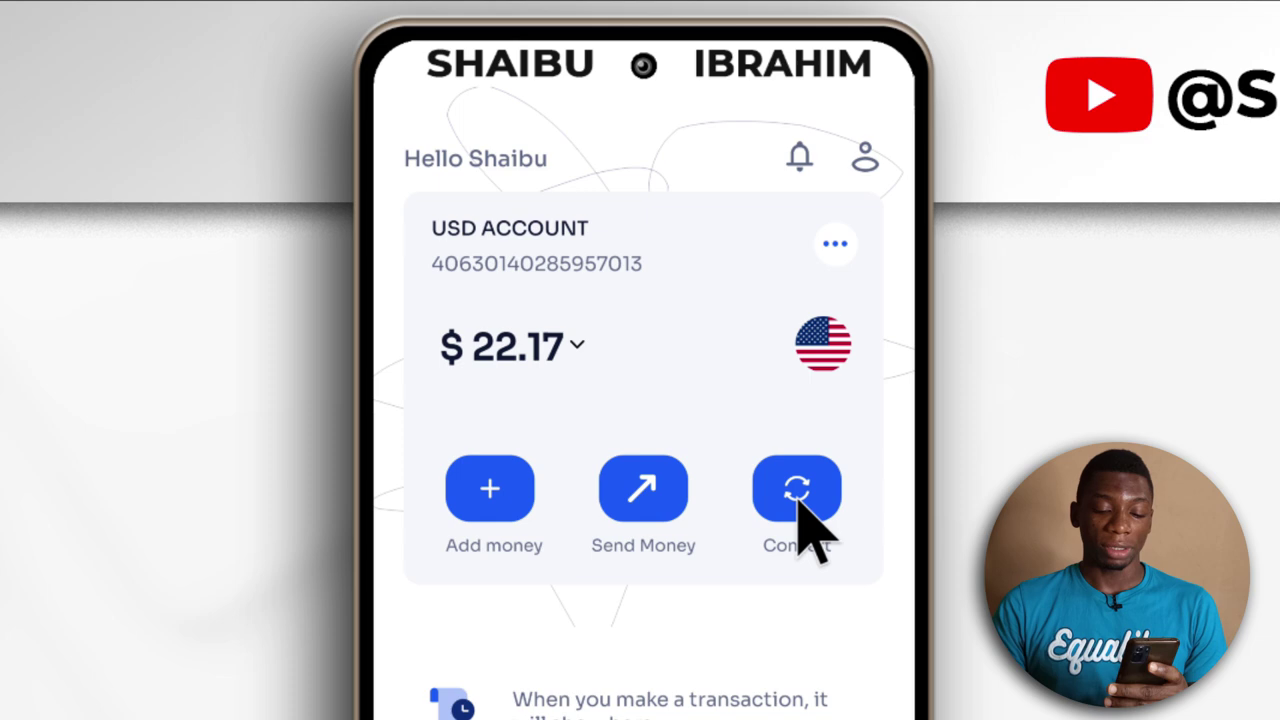
Convert $22.00 into ₦16,463.48 at 748.34 NGN per USD and confirm it
left_click(800, 502)
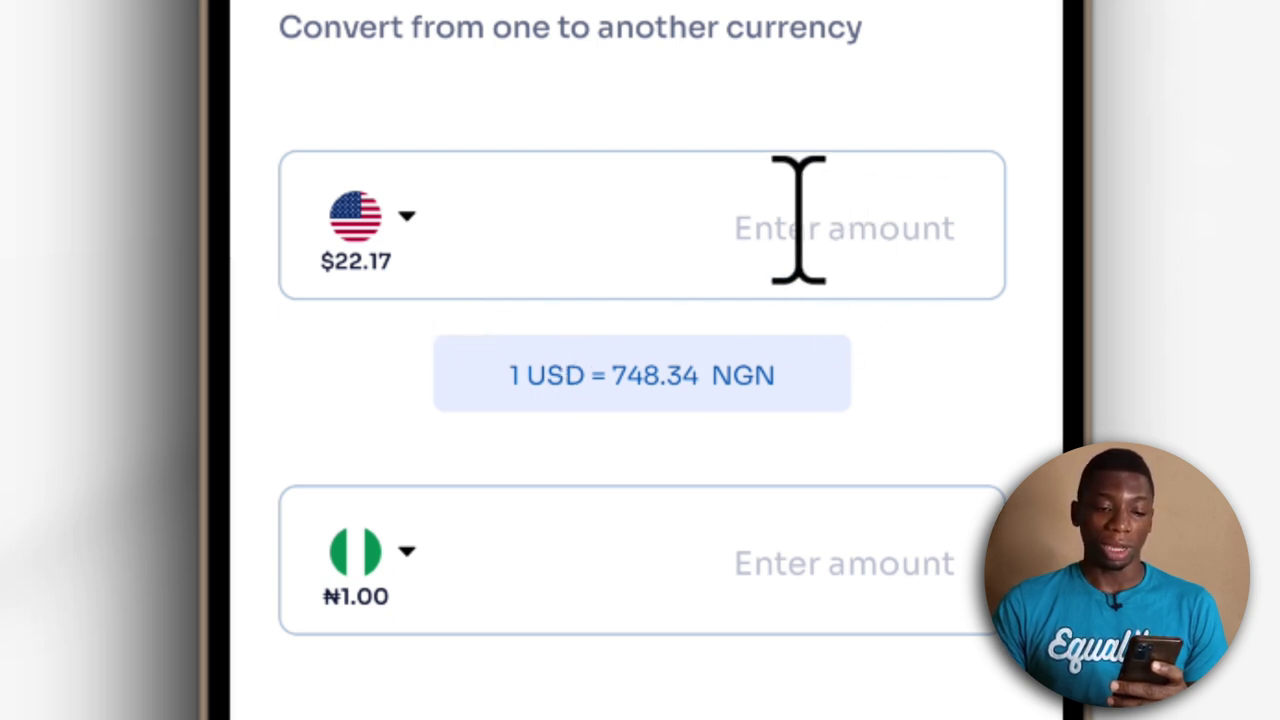
left_click(861, 262)
type("22")
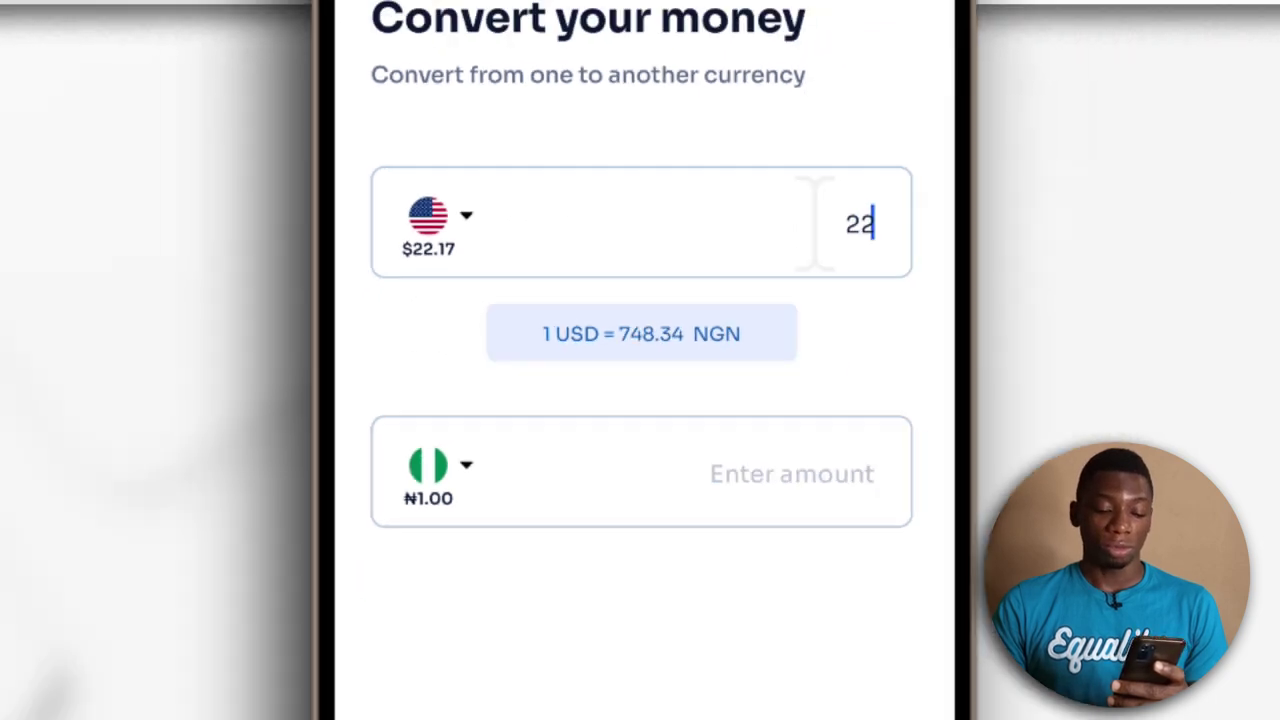
left_click(686, 642)
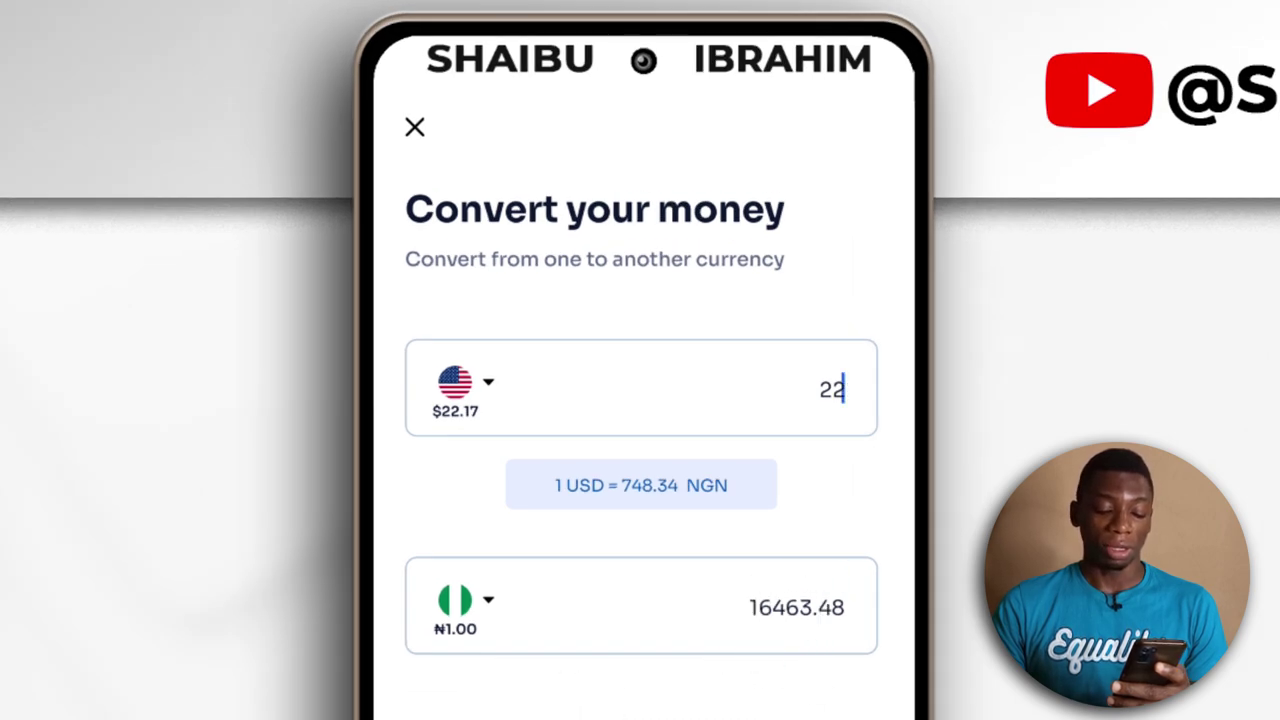
left_click(663, 529)
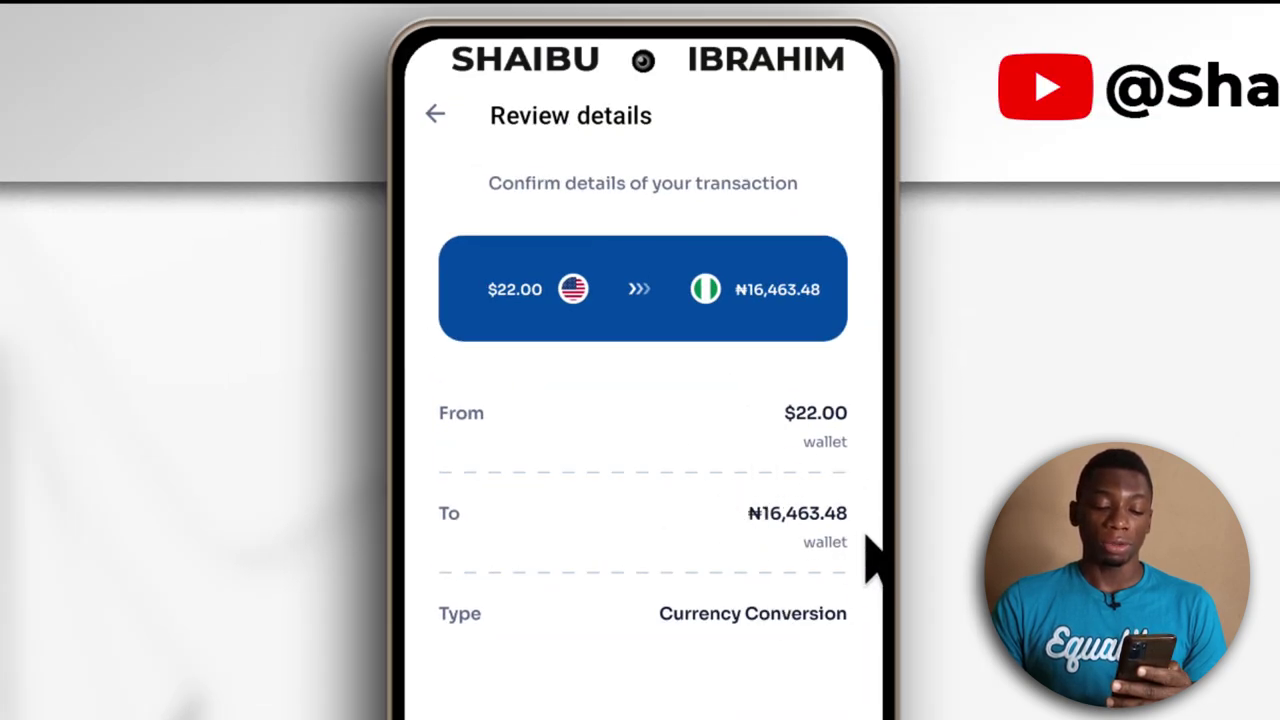
left_click(752, 556)
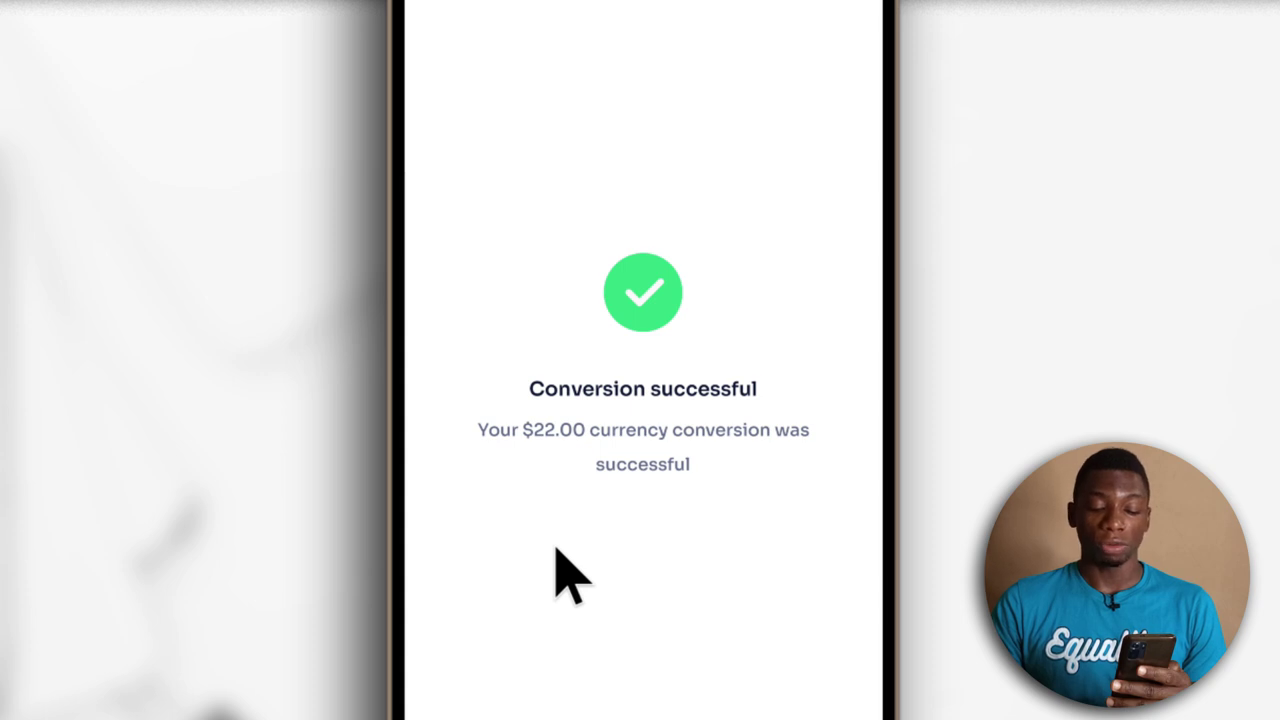
Return home and switch the dashboard to the Nigerian Naira account showing ₦16,464.48
left_click(690, 560)
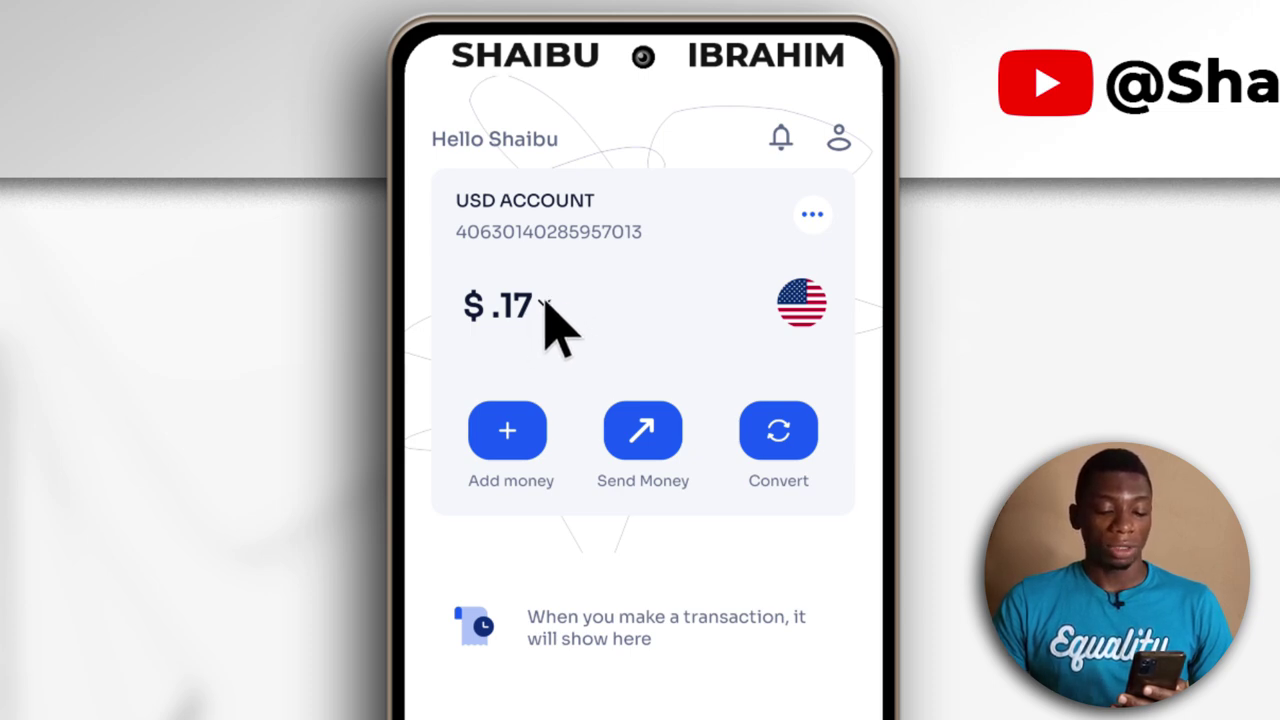
left_click(543, 303)
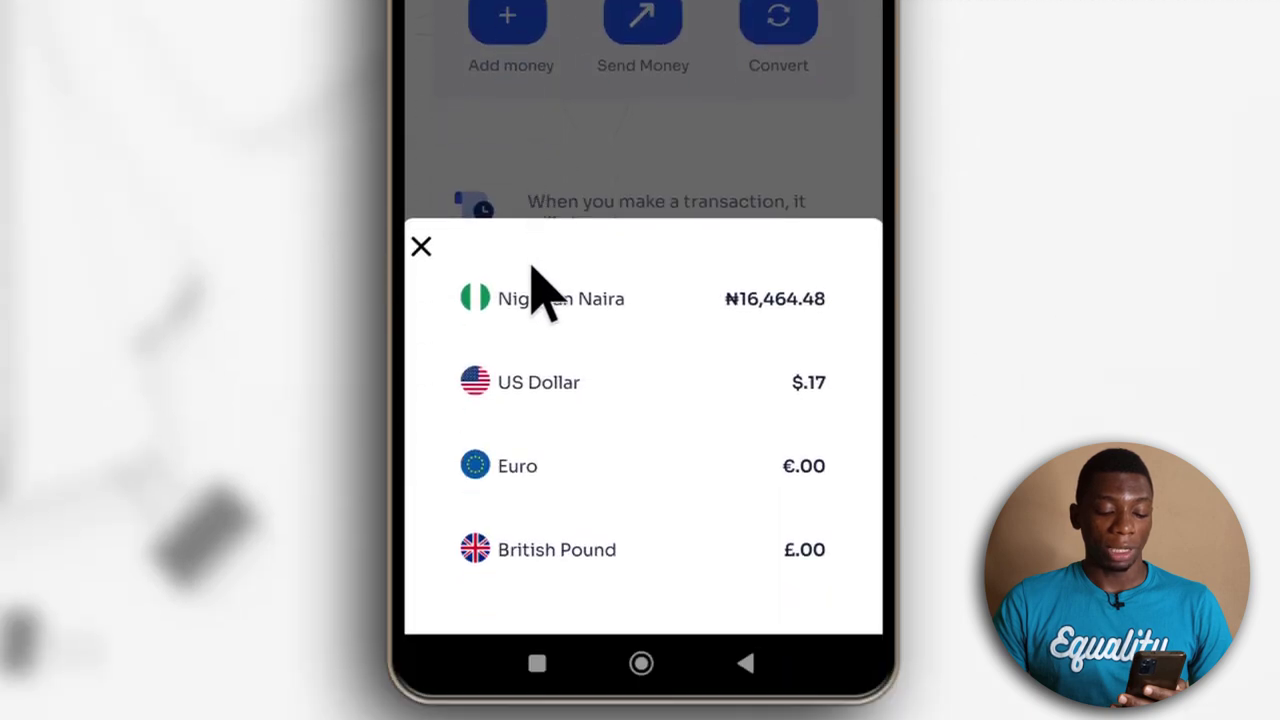
left_click(545, 295)
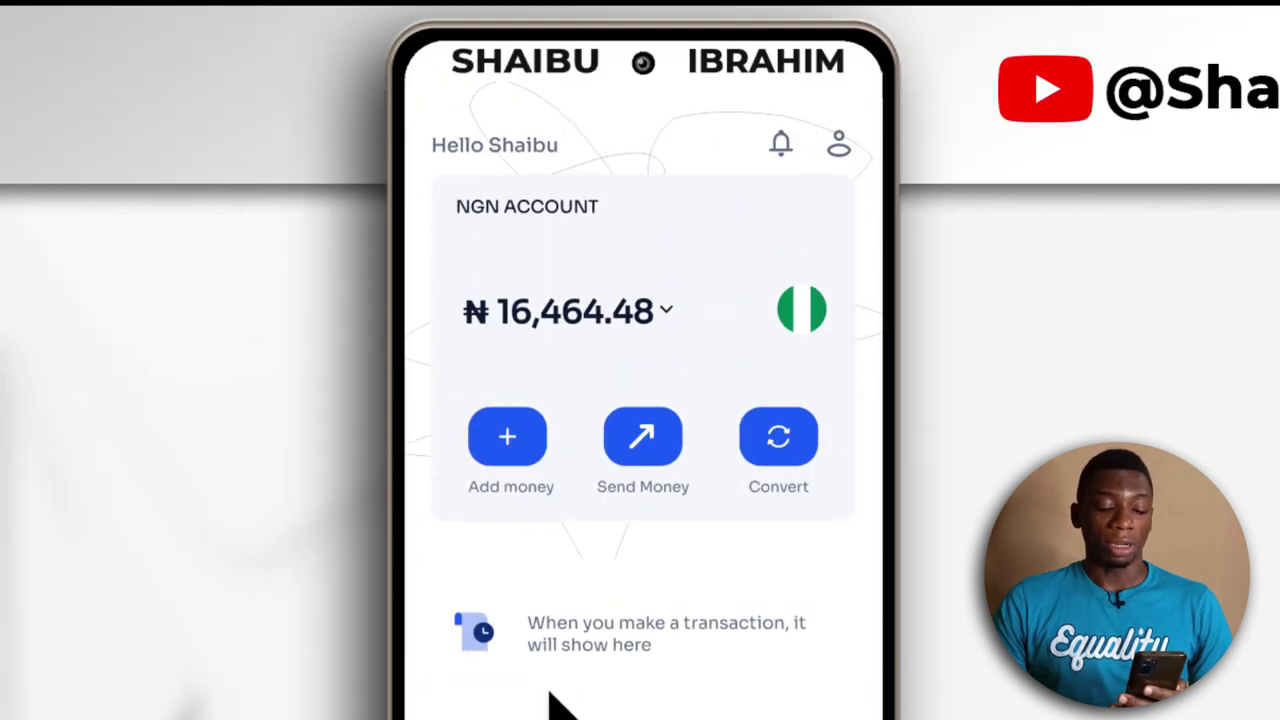
Send ₦16,464 by bank transfer to the saved recipient, reaching the password prompt
left_click(649, 444)
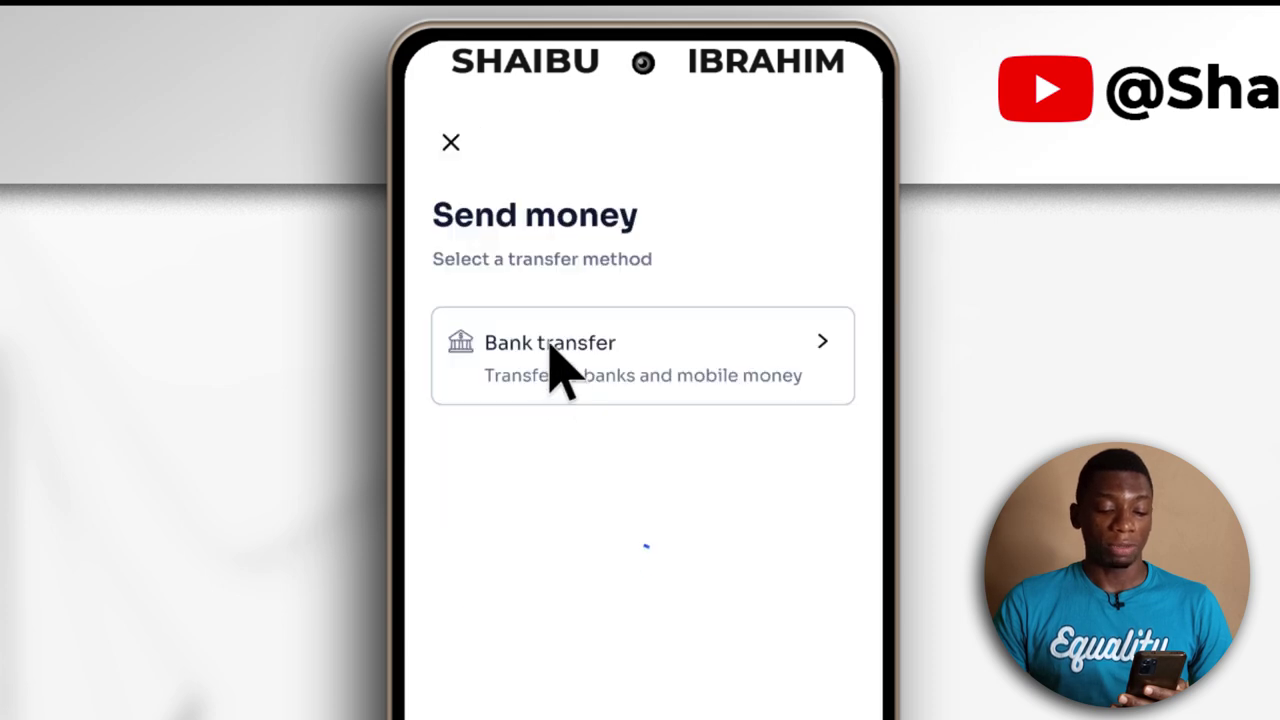
left_click(551, 343)
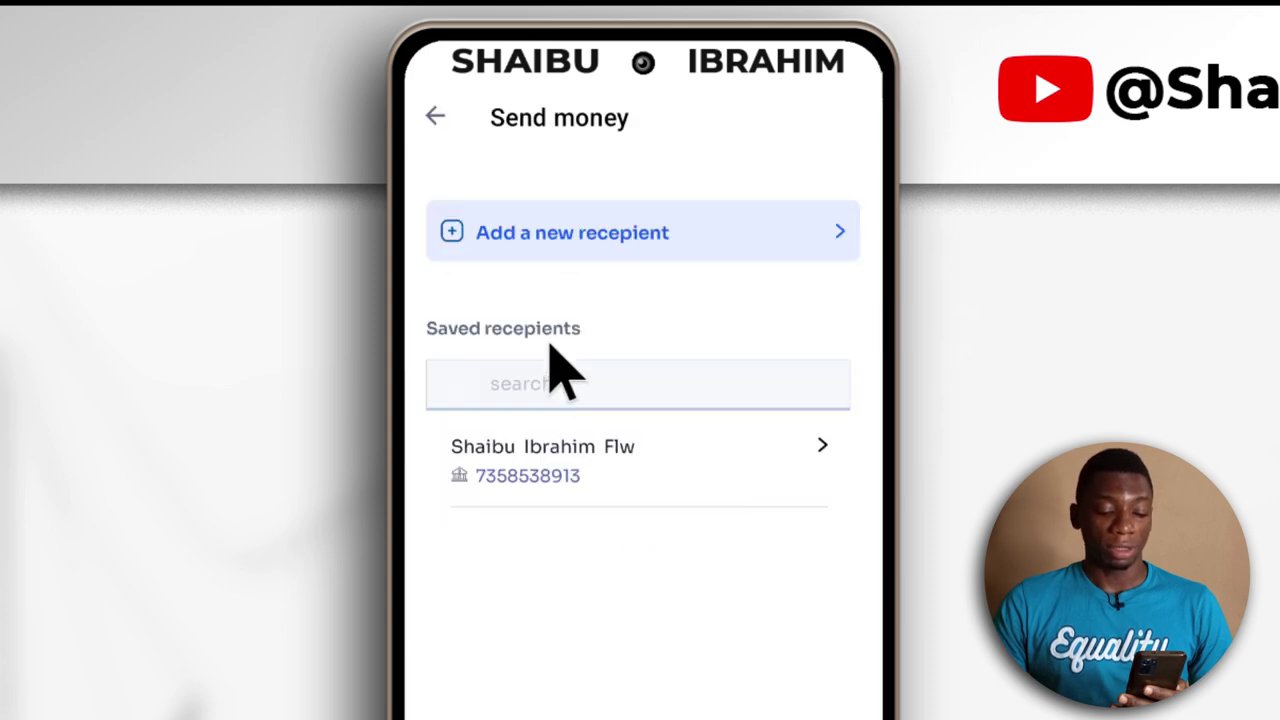
left_click(610, 485)
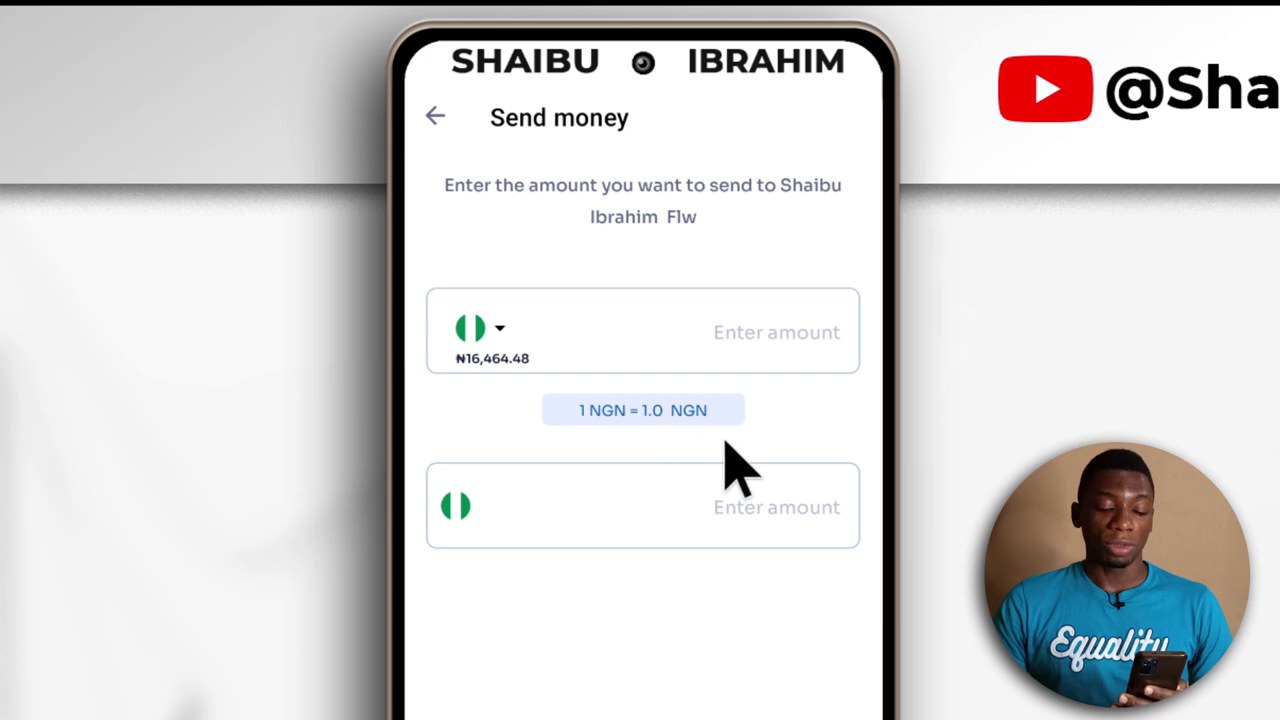
type("16464")
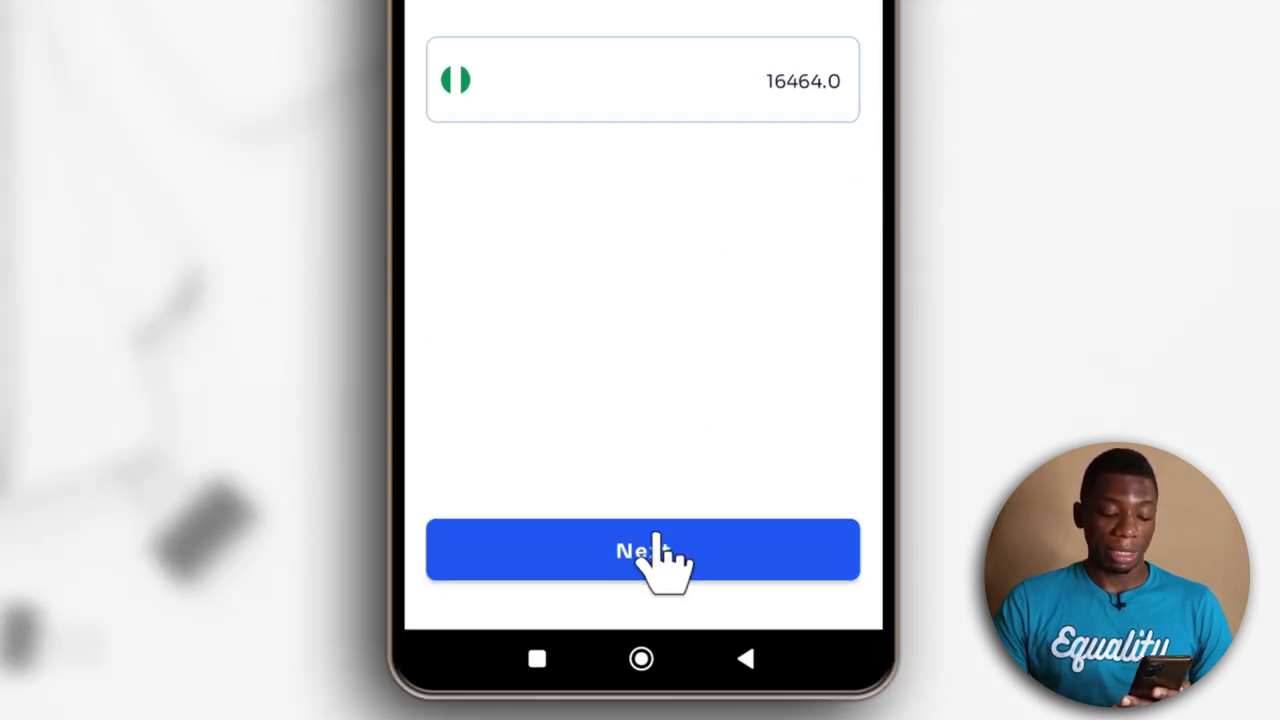
left_click(686, 571)
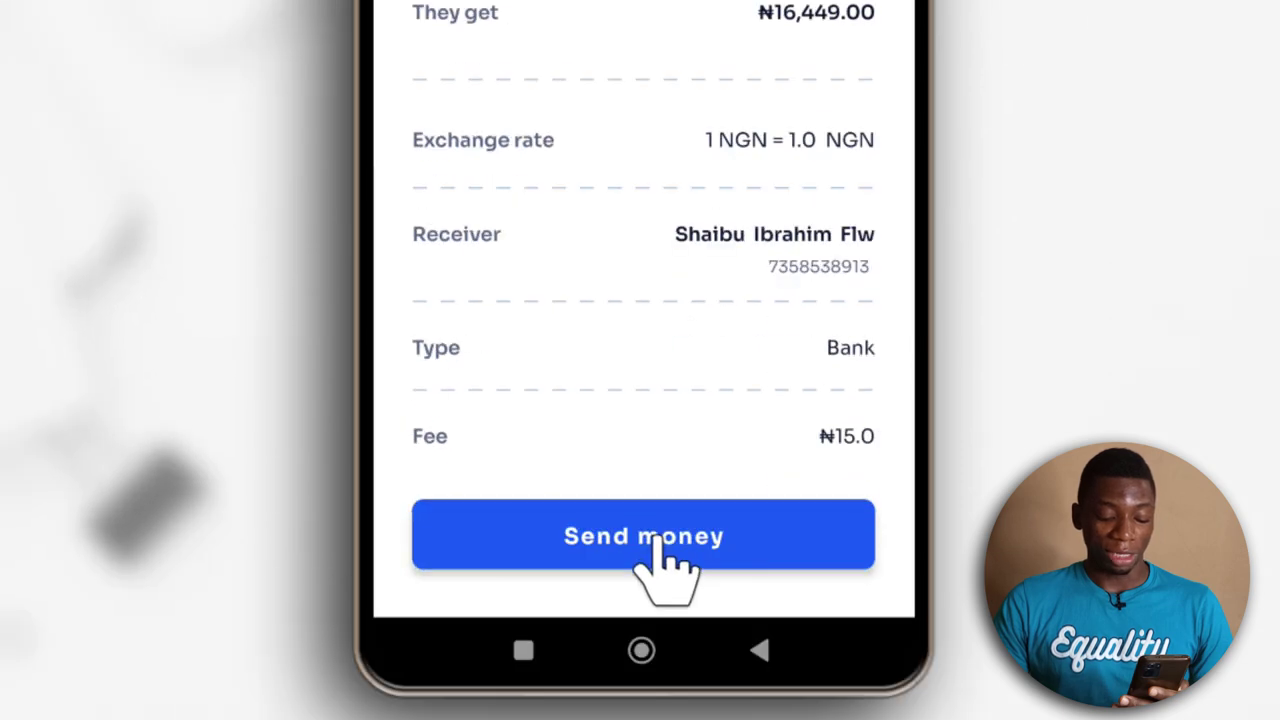
left_click(652, 540)
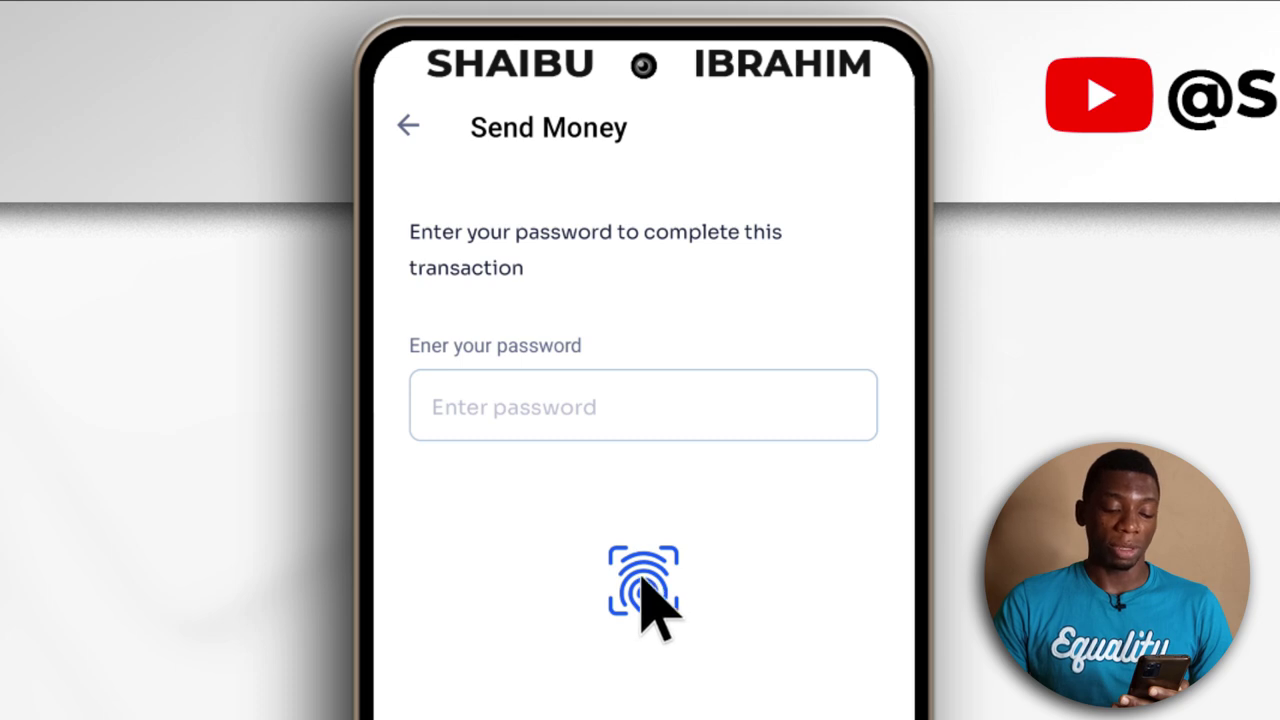
Authorise the ₦16,449.00 transfer with fingerprint, then go back to the home screen
left_click(643, 585)
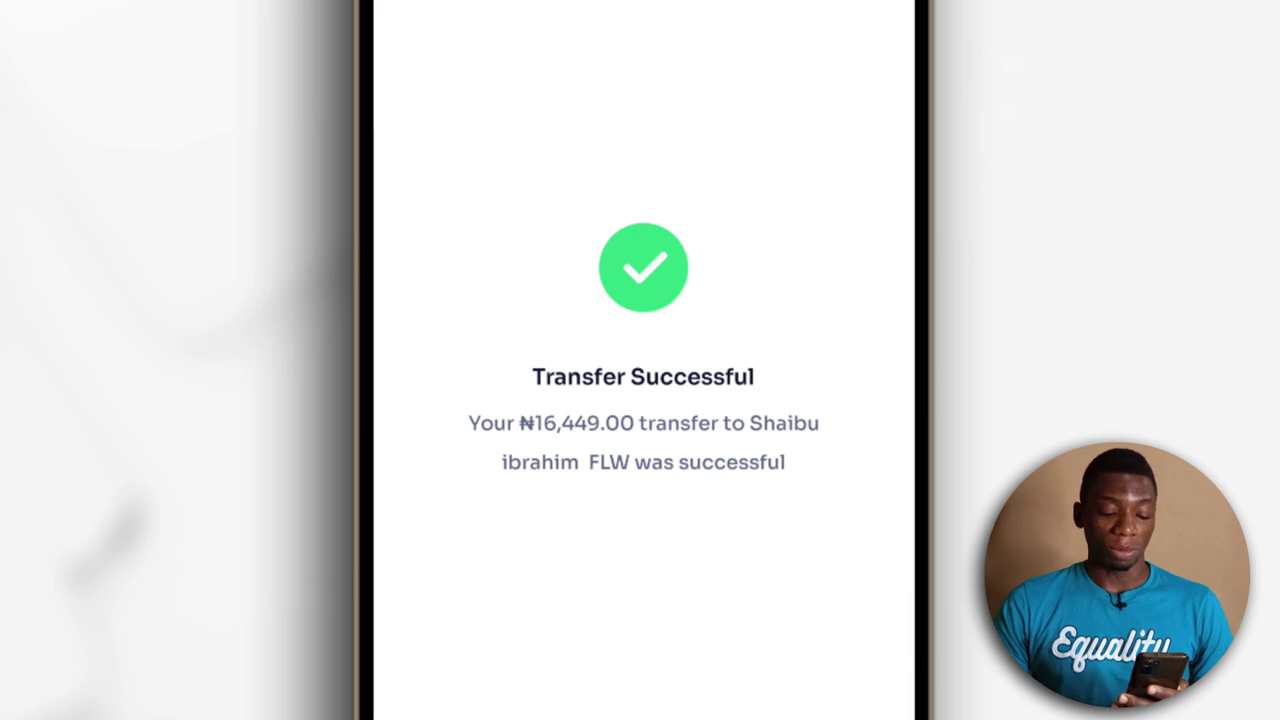
left_click(716, 530)
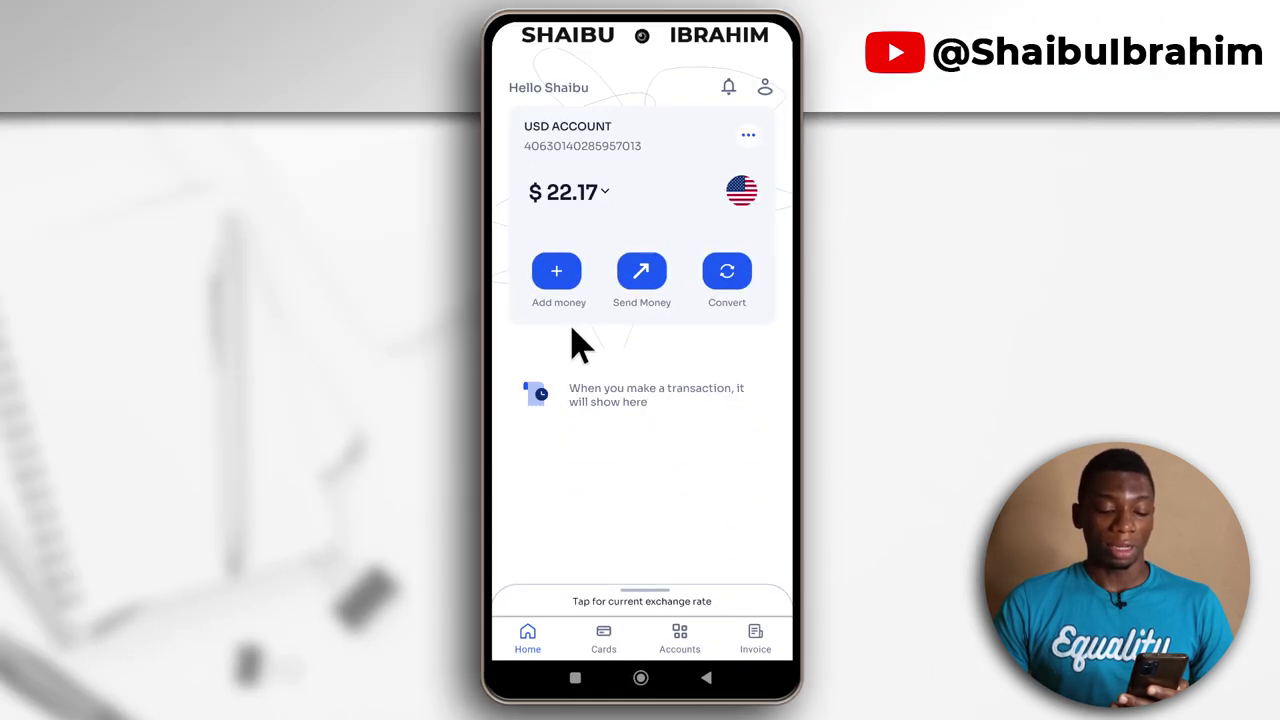